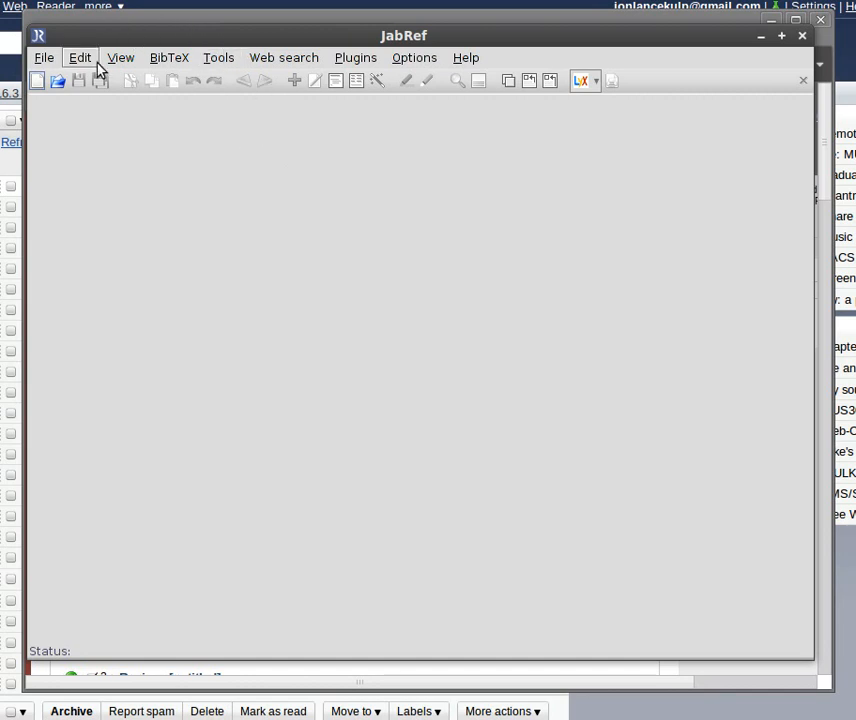
click(44, 60)
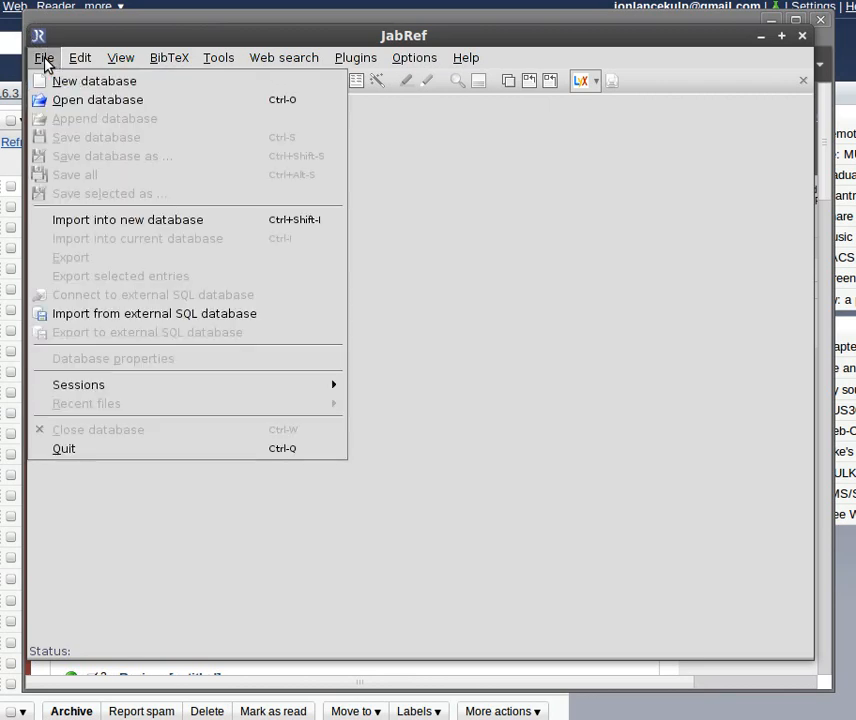
click(44, 60)
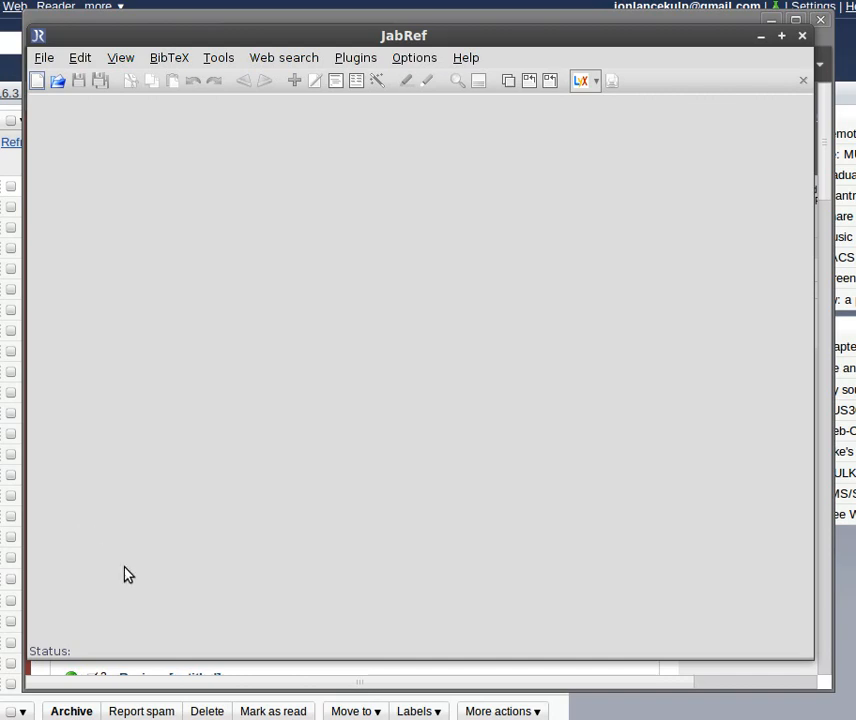
- Switch to the JSTOR search results in the browser and export the checked Fernando Sor citations as a BibTeX text file
key(alt+Tab)
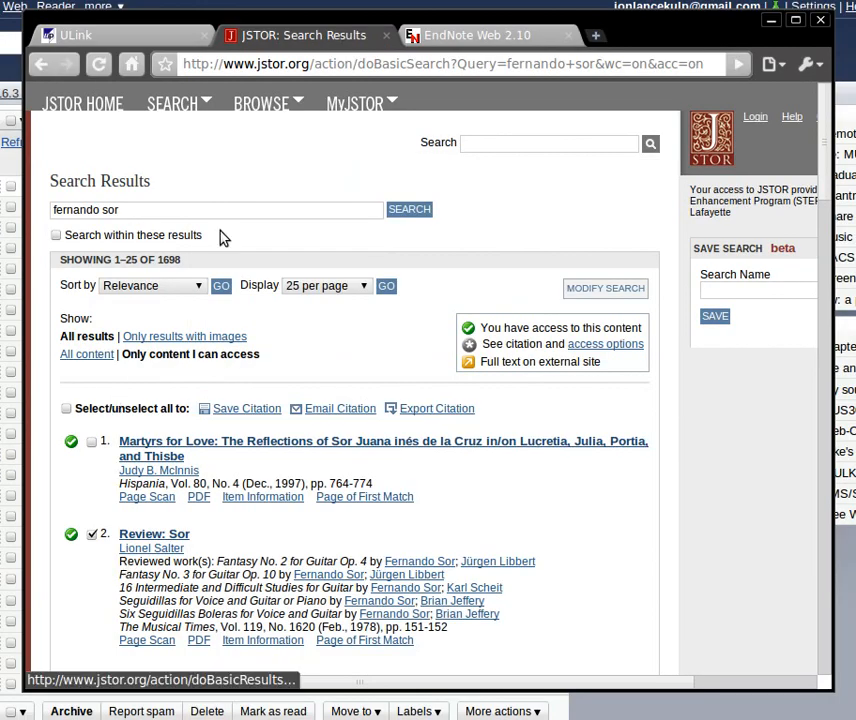
scroll(306, 380, down, 3)
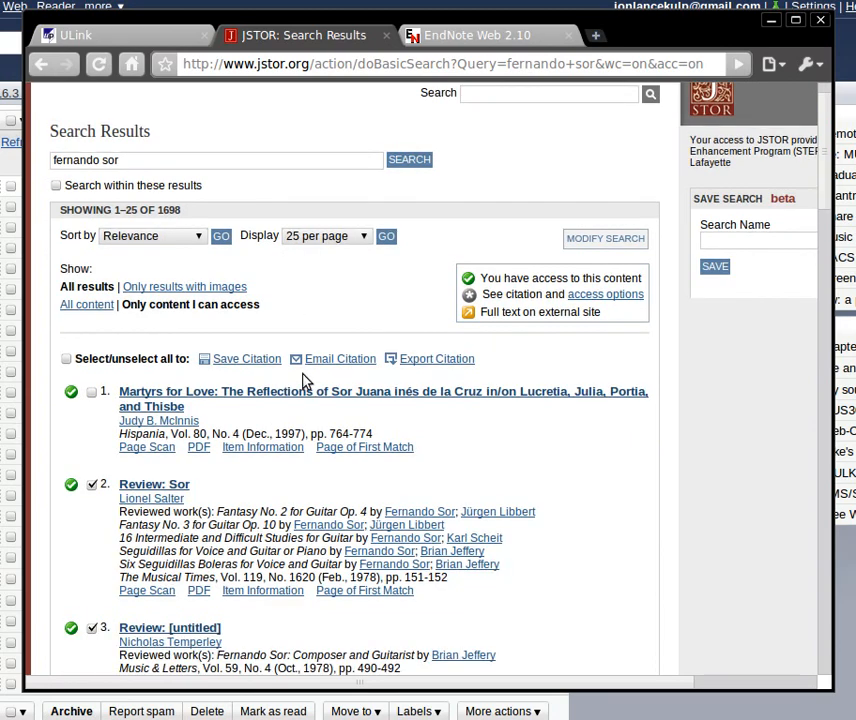
scroll(306, 380, down, 1)
scroll(305, 381, up, 1)
scroll(310, 390, down, 2)
scroll(306, 380, down, 3)
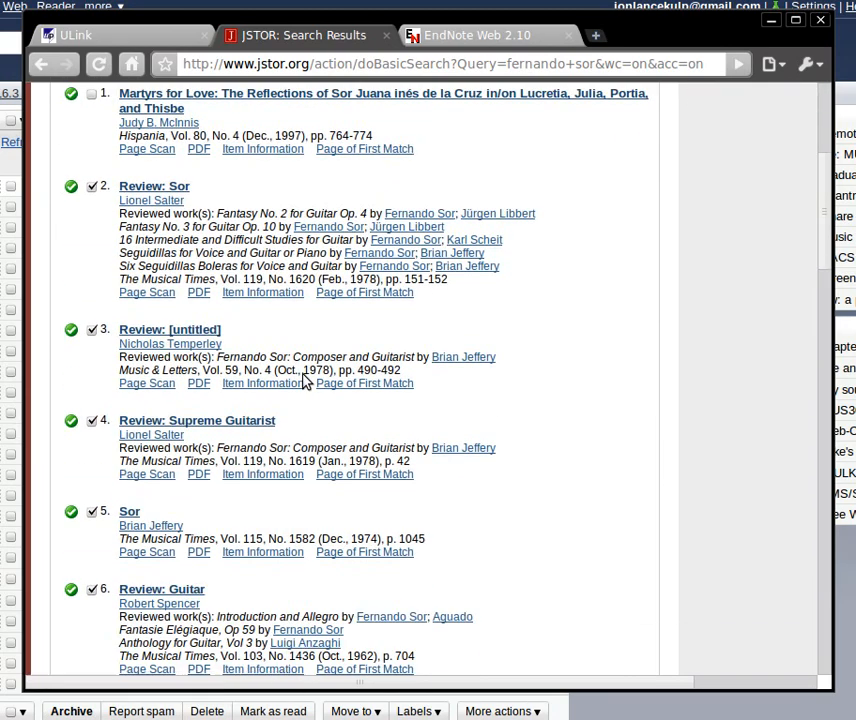
scroll(306, 380, up, 3)
scroll(306, 380, down, 2)
scroll(310, 333, up, 4)
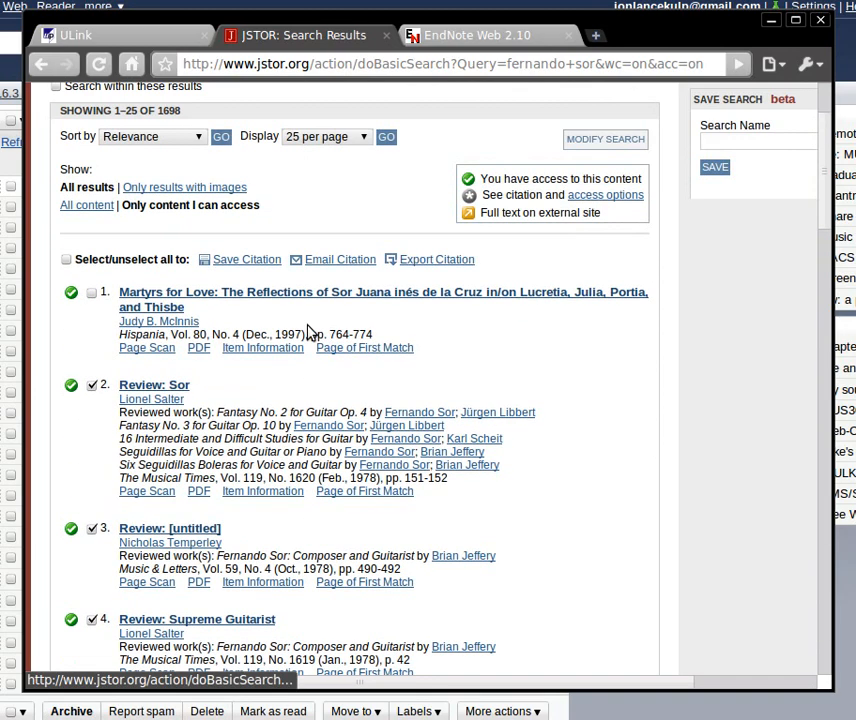
click(455, 264)
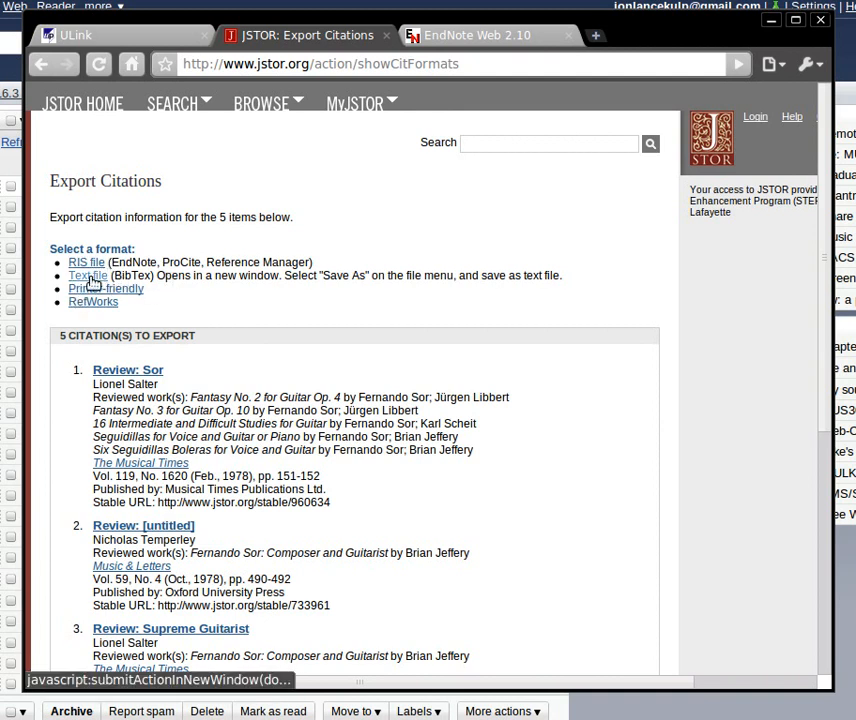
click(90, 278)
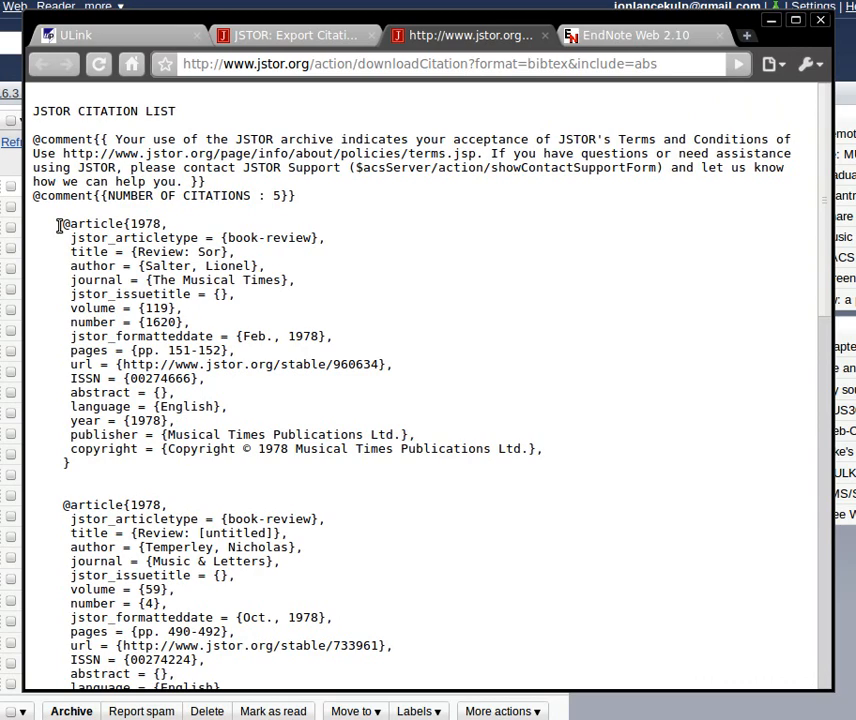
- Copy all the article entries from the JSTOR citation list into the blank gedit document, adding an empty line after them
drag(58, 224, 130, 636)
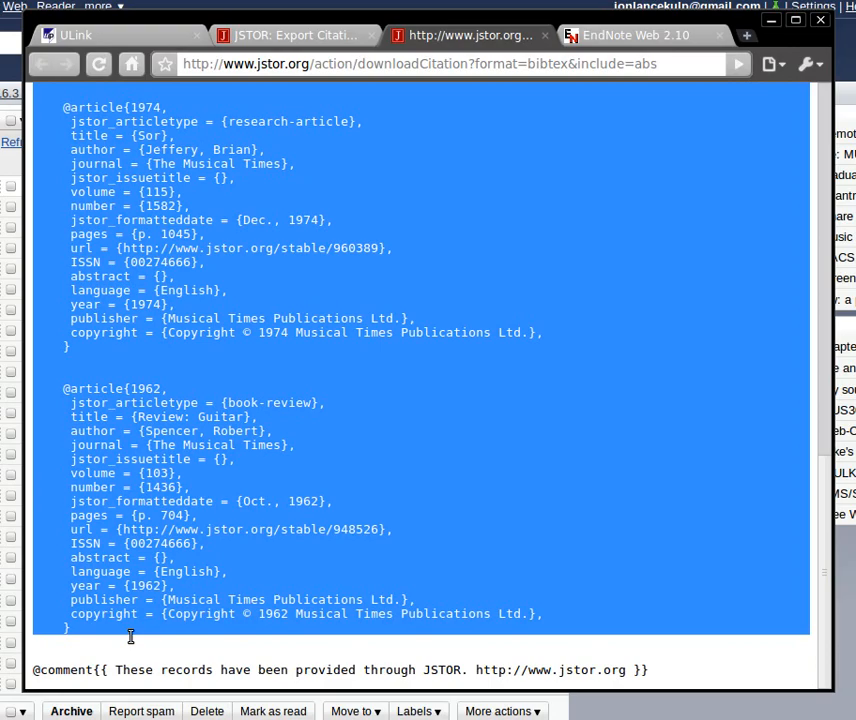
key(alt+Tab)
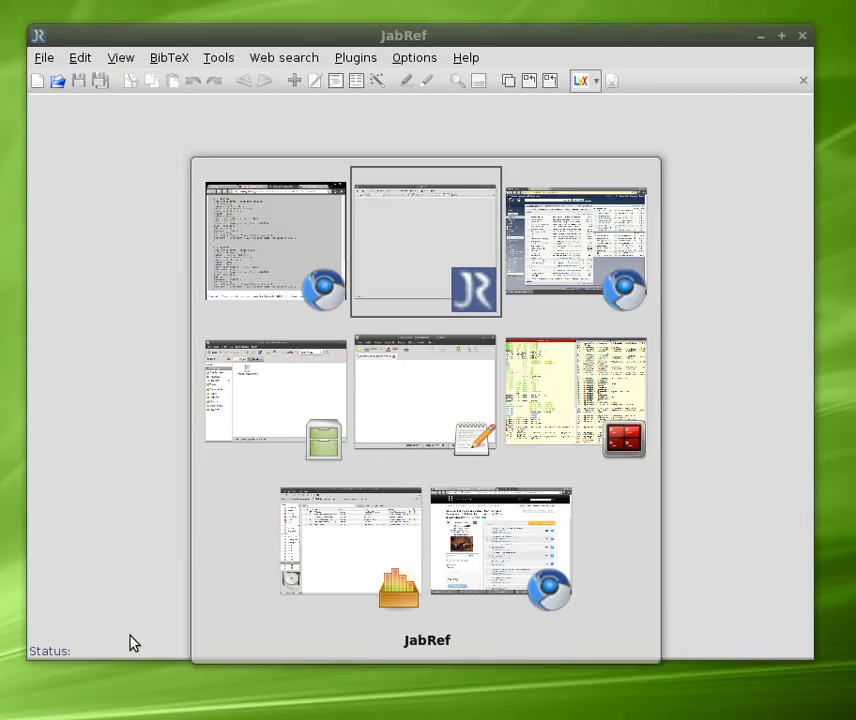
key(alt+Tab)
key(alt+Tab)
key(alt+Tab)
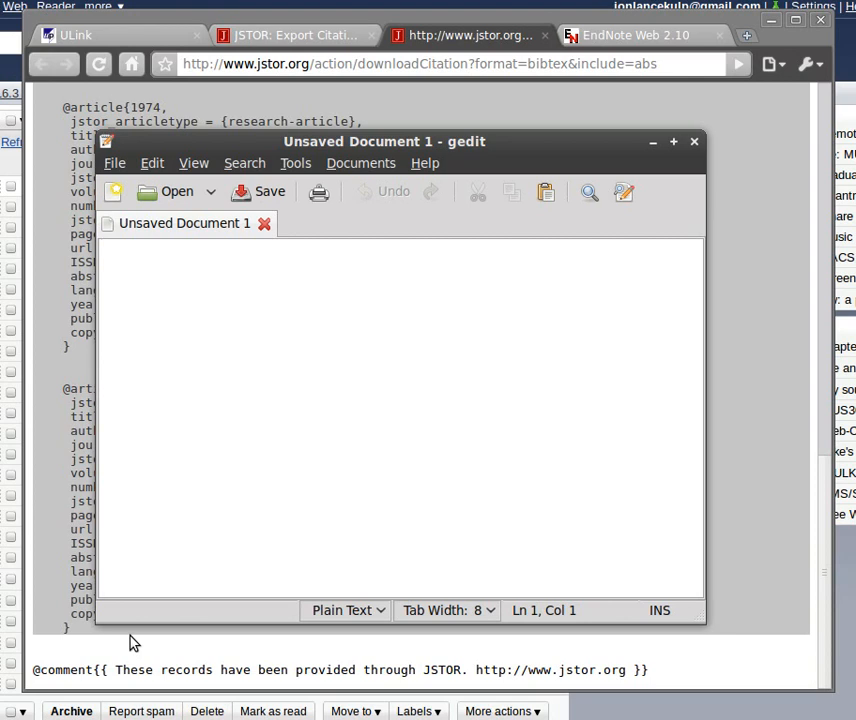
key(ctrl+v)
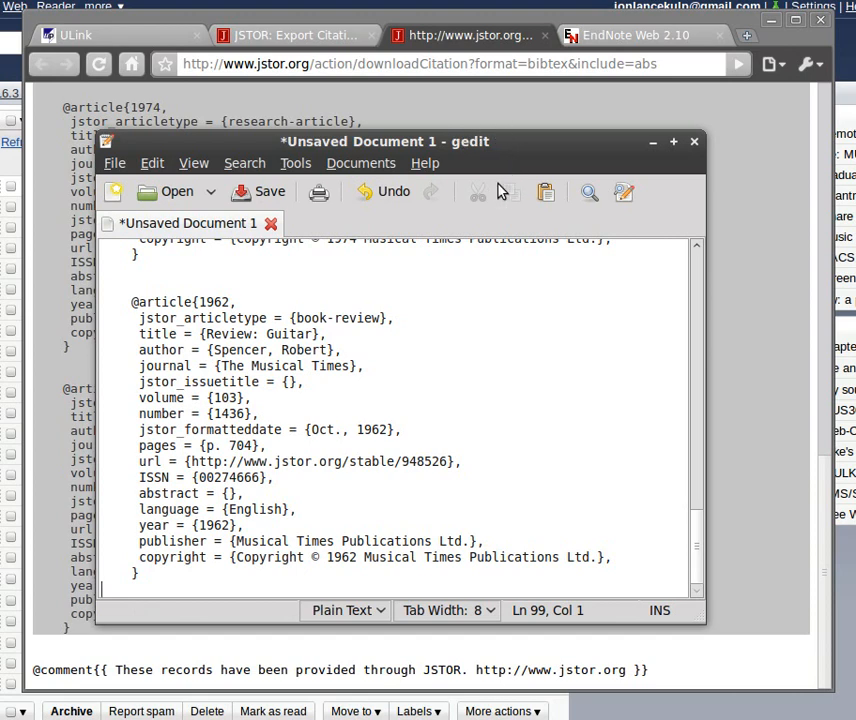
key(Return)
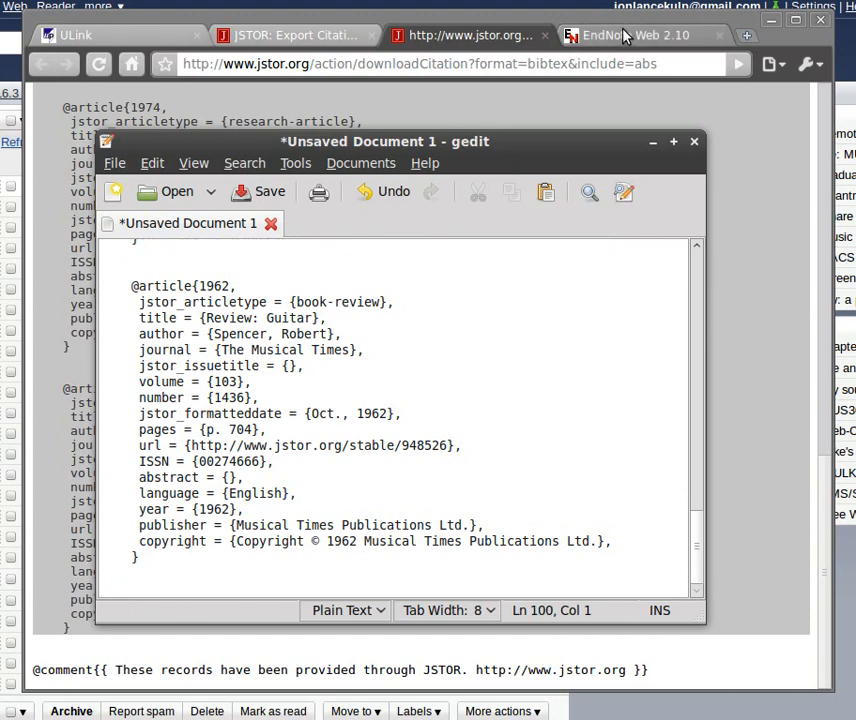
- Switch to EndNote Web in the browser and open its Export References form
click(592, 45)
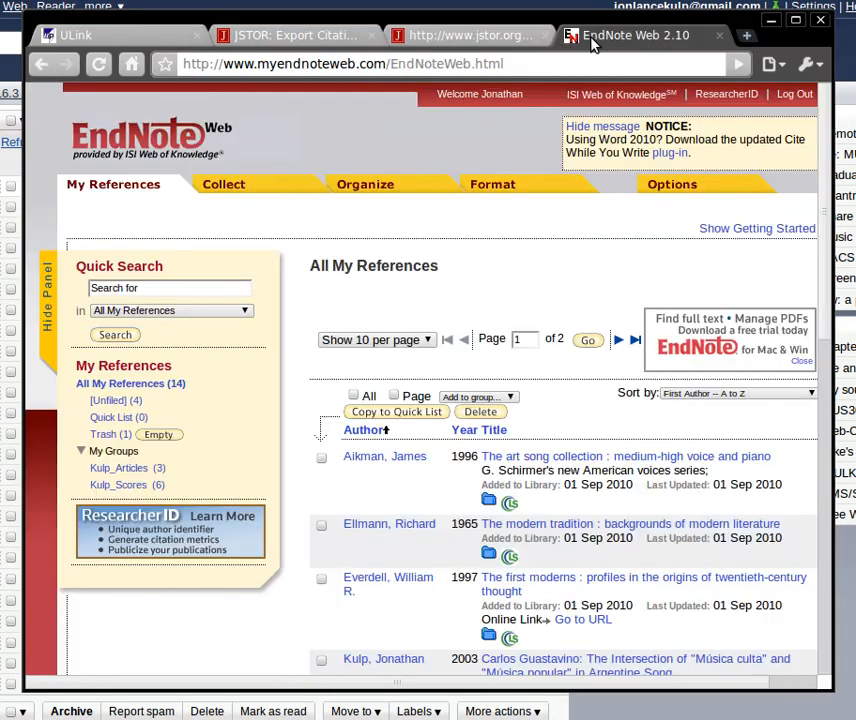
scroll(467, 284, down, 3)
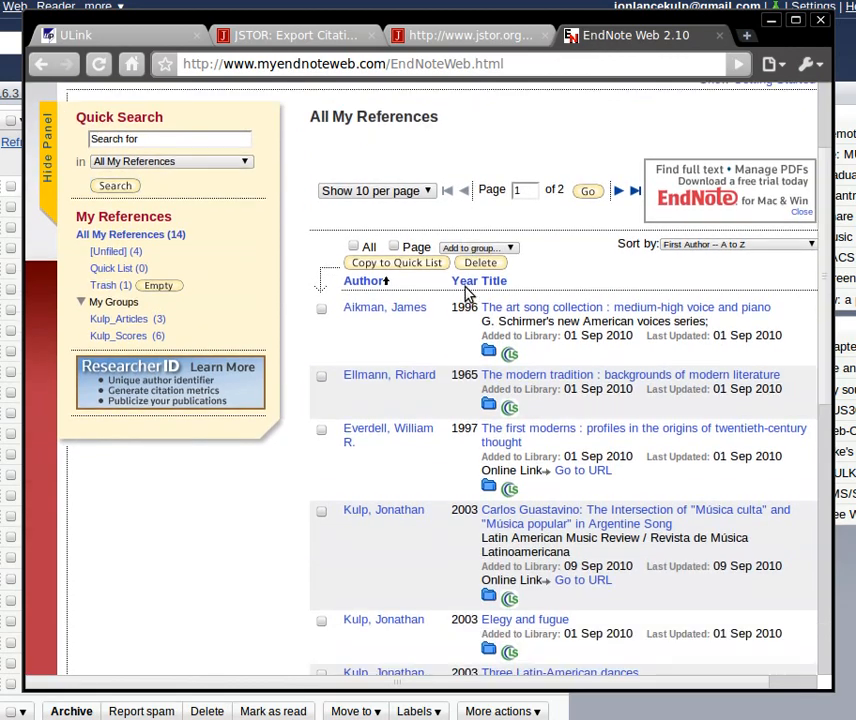
scroll(465, 290, down, 4)
scroll(466, 291, up, 6)
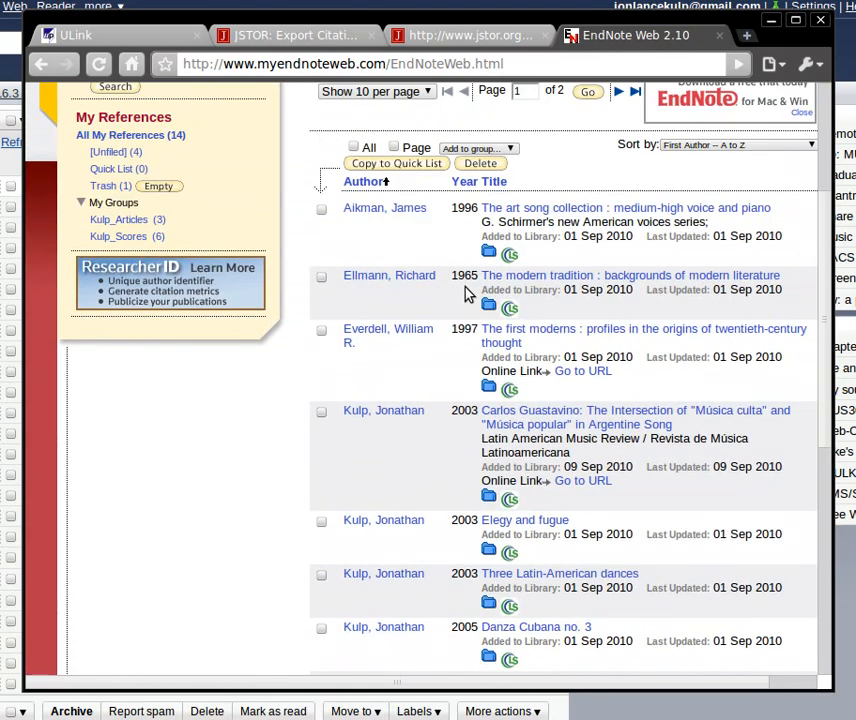
scroll(467, 291, up, 1)
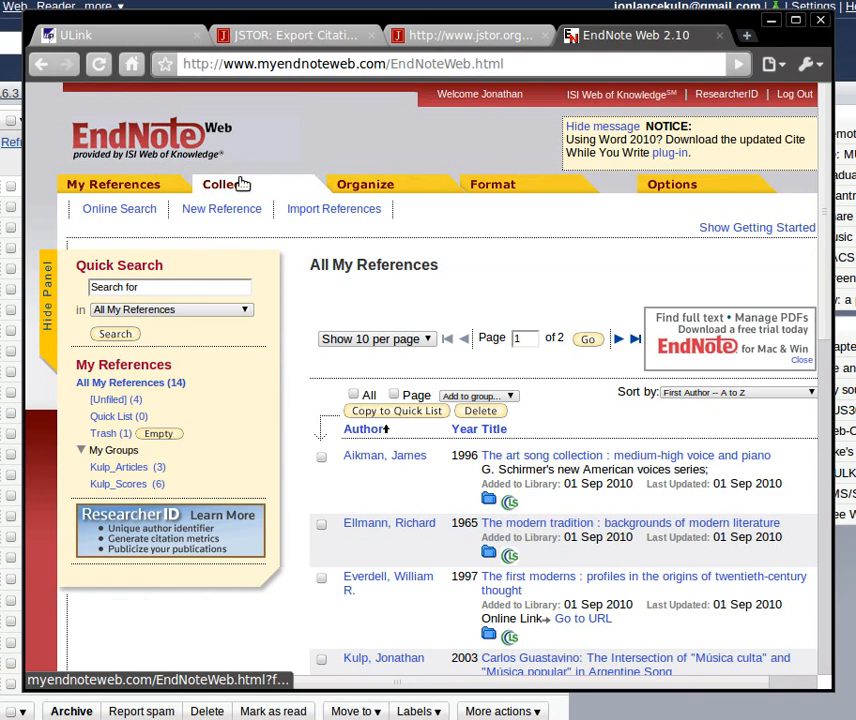
mouse_move(509, 188)
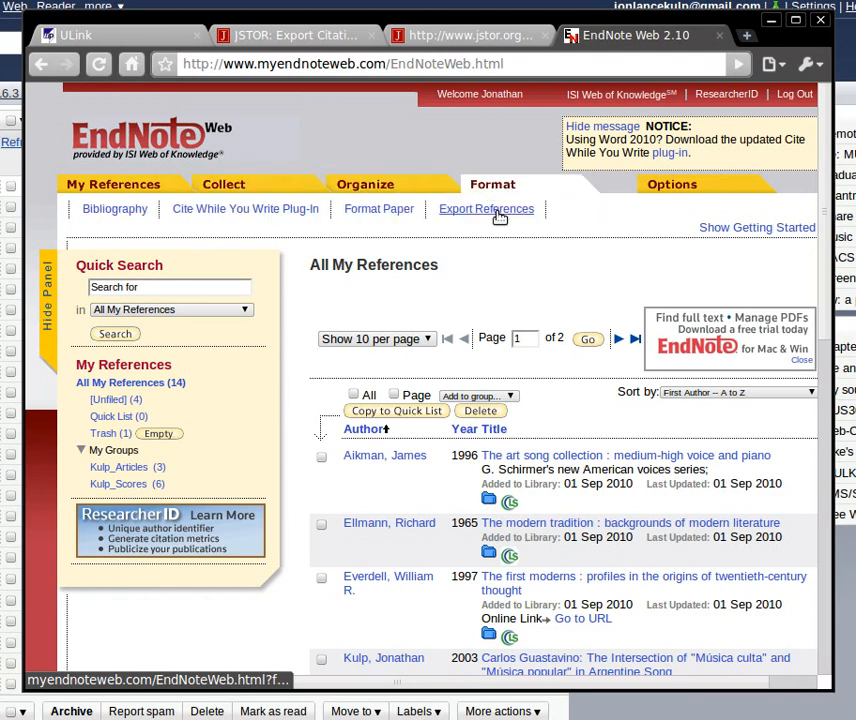
click(481, 210)
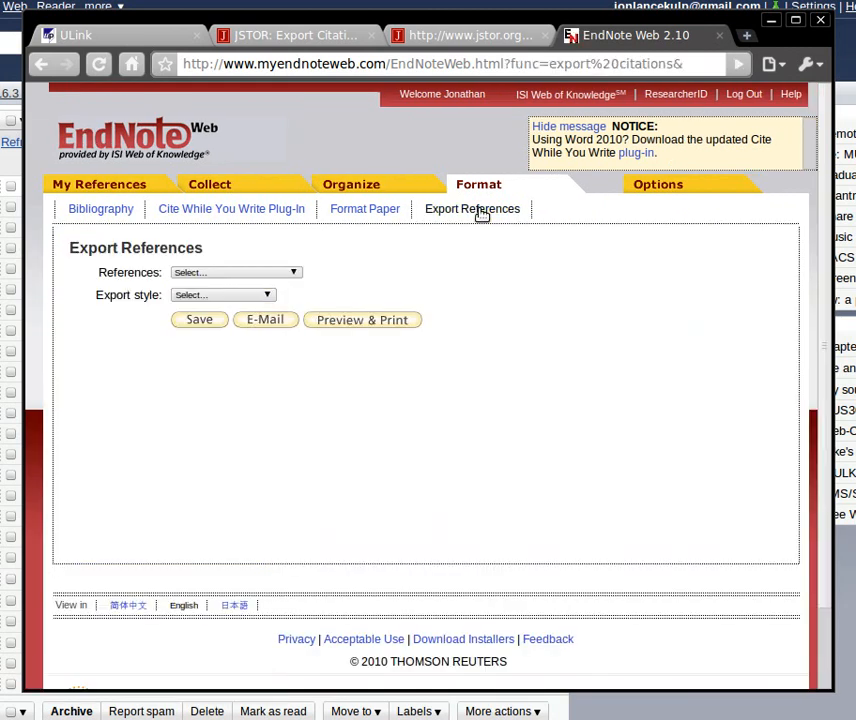
- Export All References in My Library to a file using the BibTeX Export style
click(268, 275)
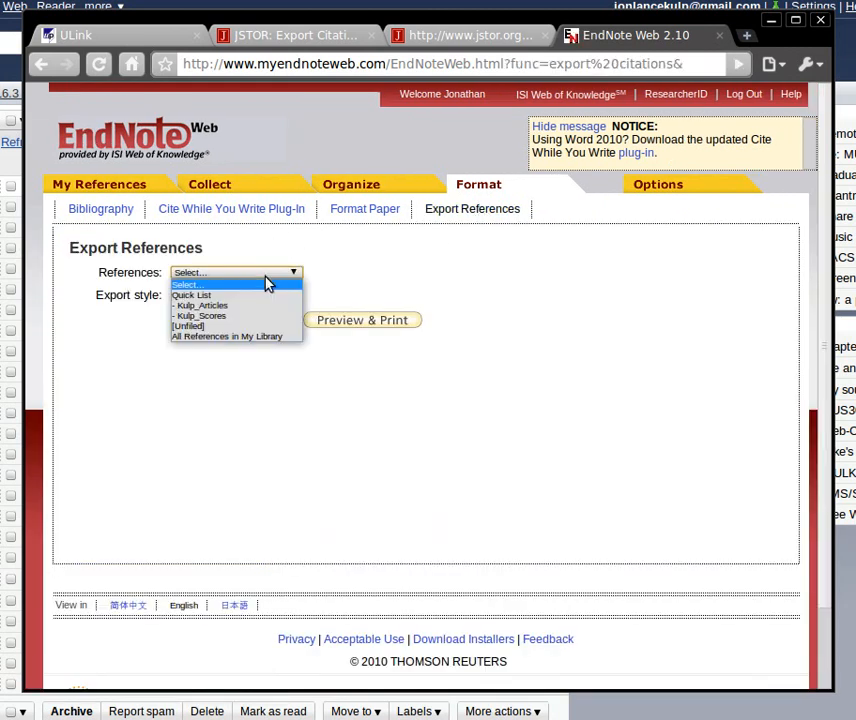
click(231, 336)
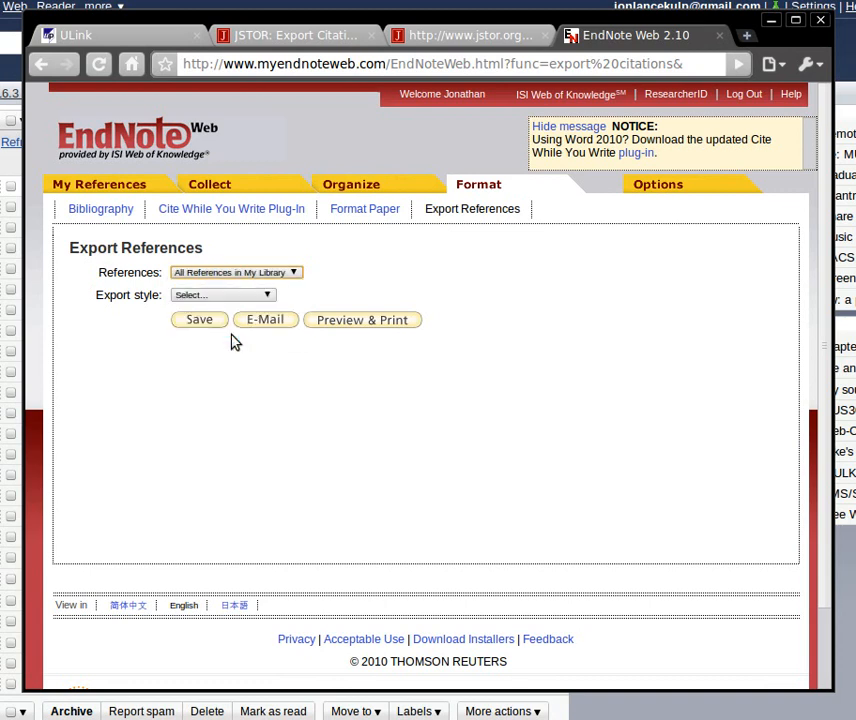
click(267, 296)
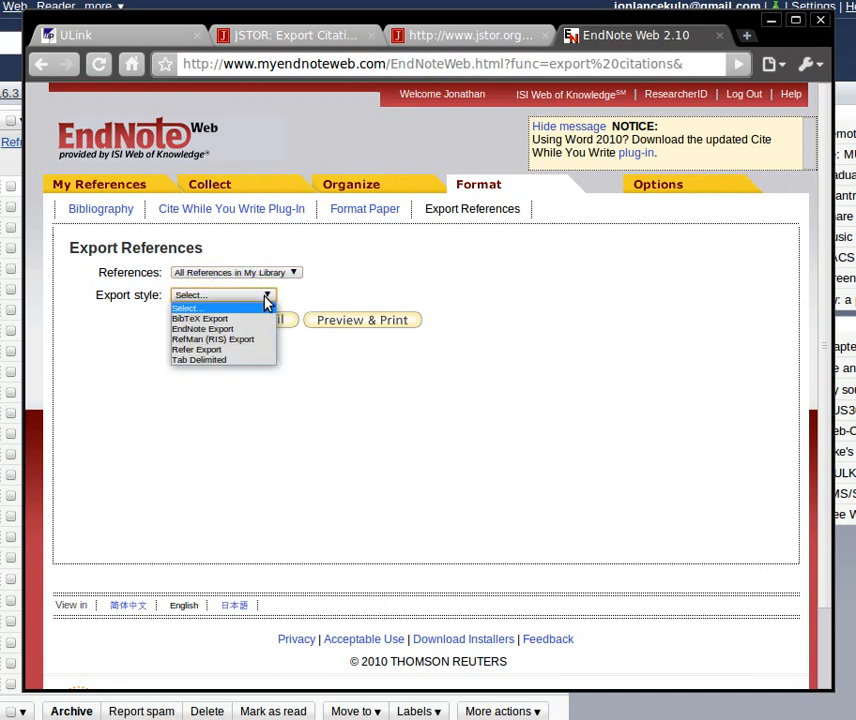
click(208, 320)
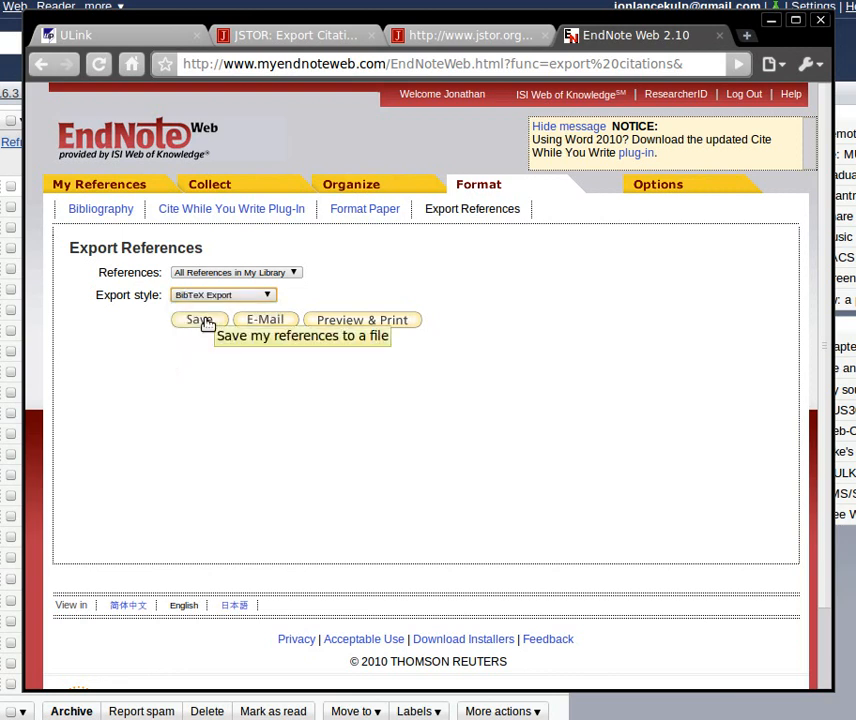
click(203, 324)
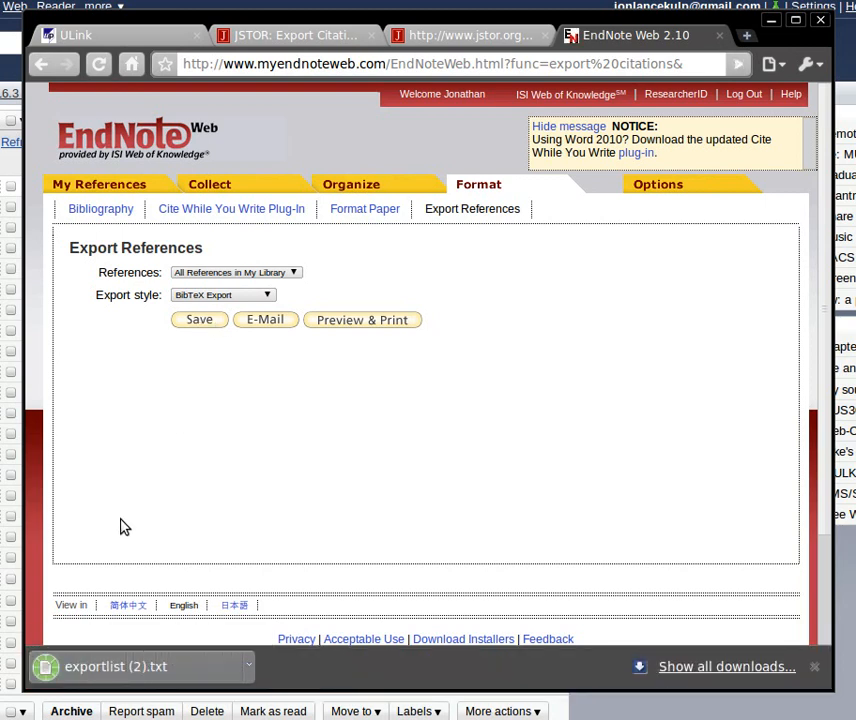
- Open the downloaded exportlist (2).txt and copy its entire contents to the end of the unsaved gedit document
click(104, 677)
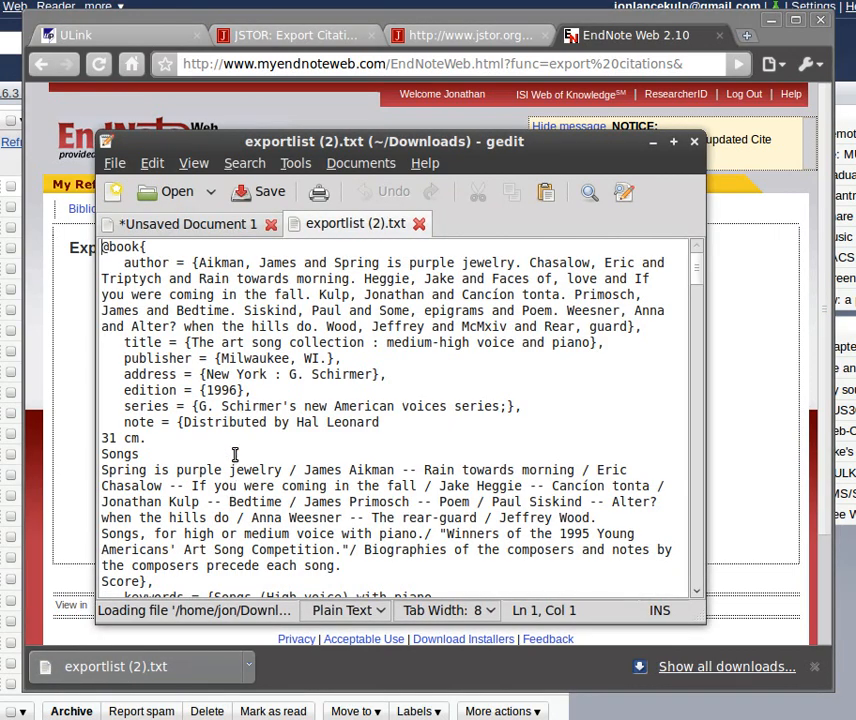
key(ctrl+a)
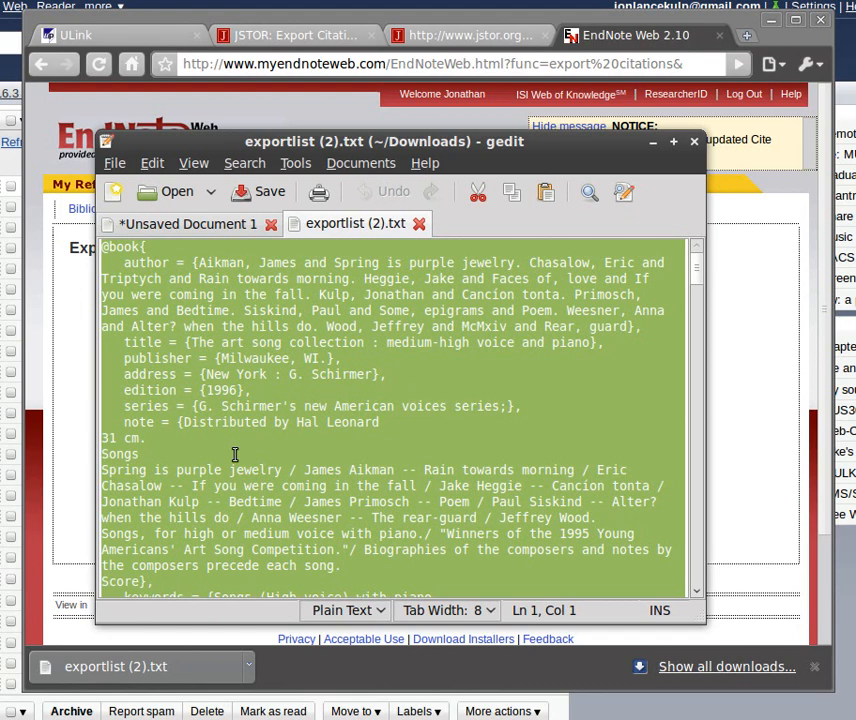
click(187, 224)
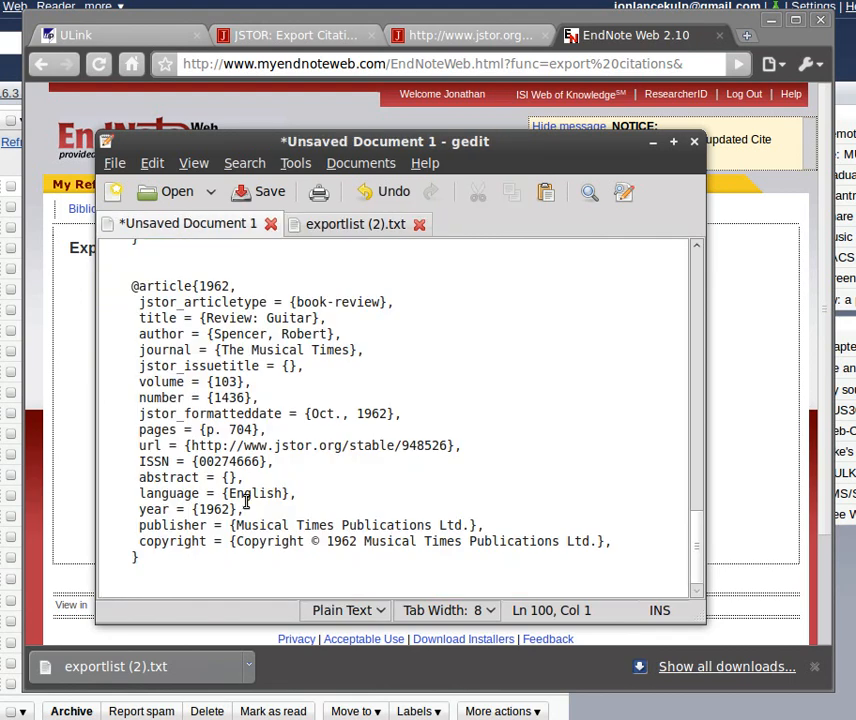
key(ctrl+v)
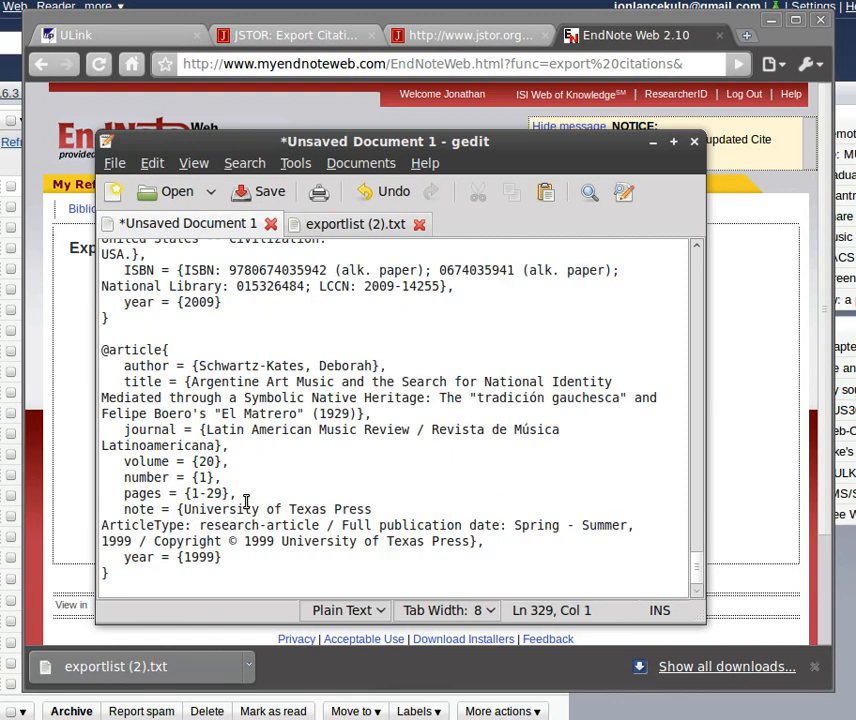
- Save the combined document in the Desktop folder as jabref_demo.bib
key(ctrl+s)
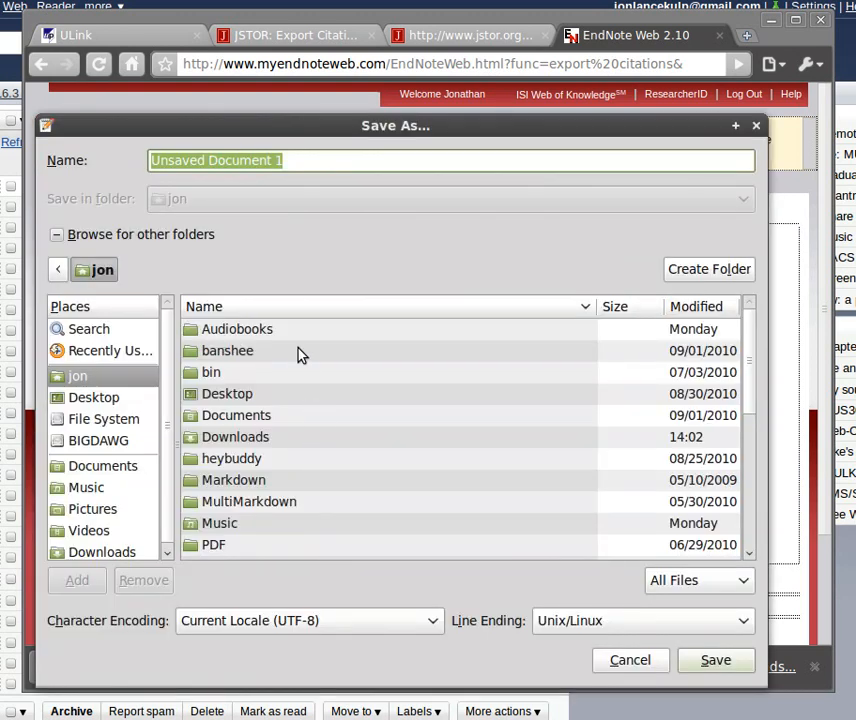
double_click(218, 400)
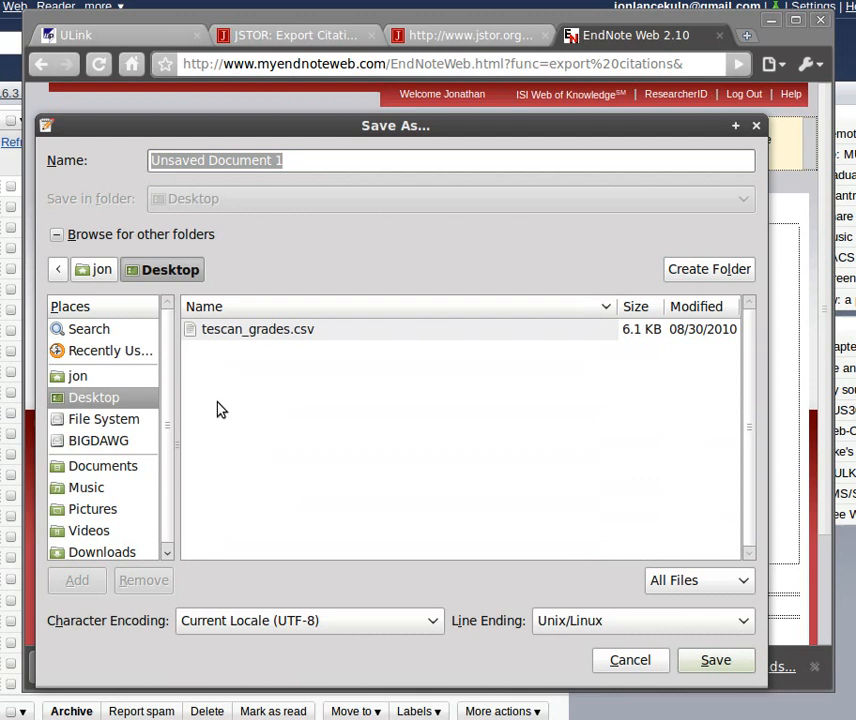
key(alt+n)
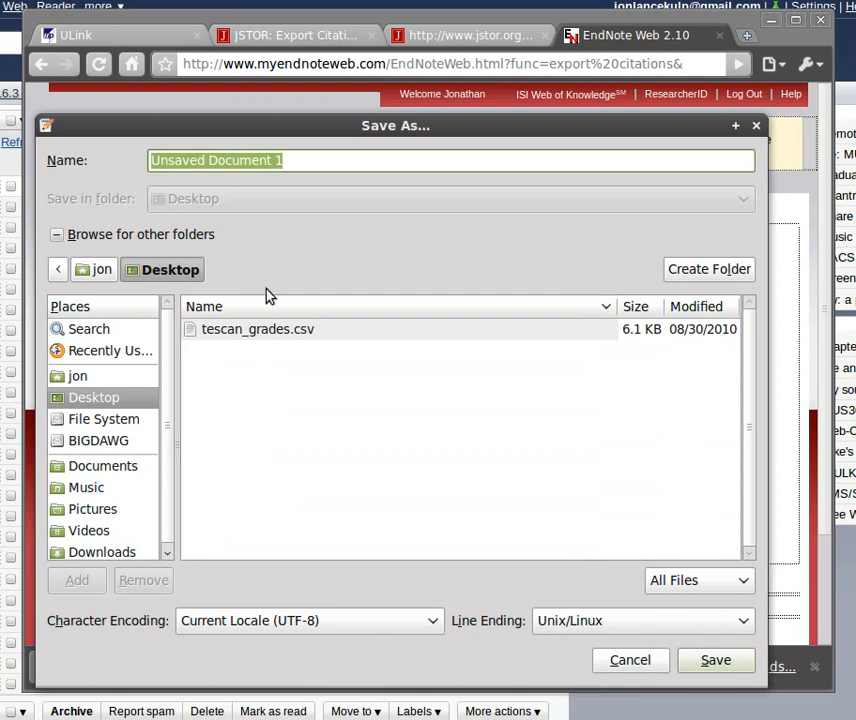
text(bibtex_)
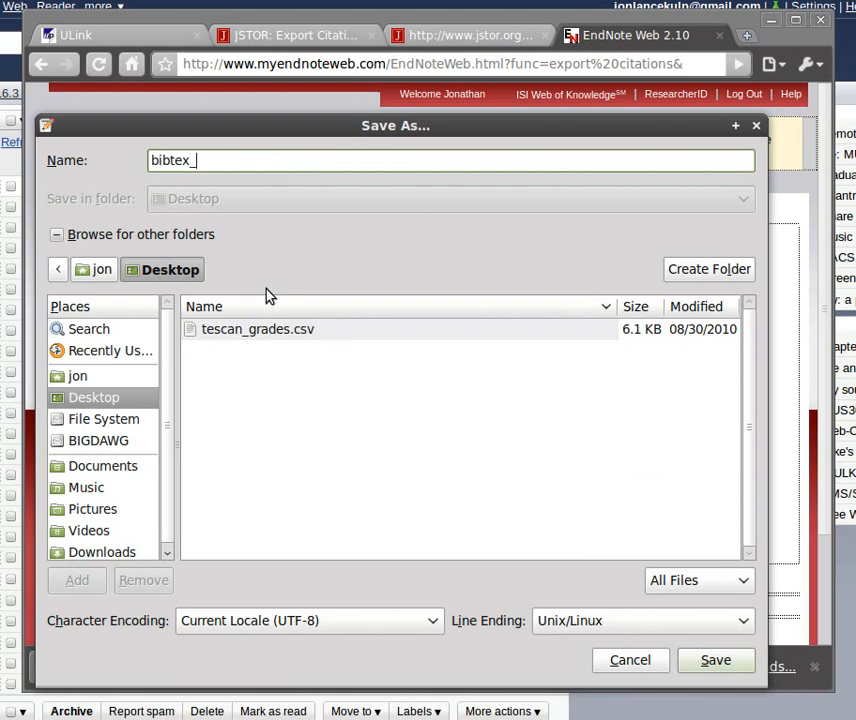
key(BackSpace)
key(ctrl+a)
key(BackSpace)
text(jabref_demo.bib)
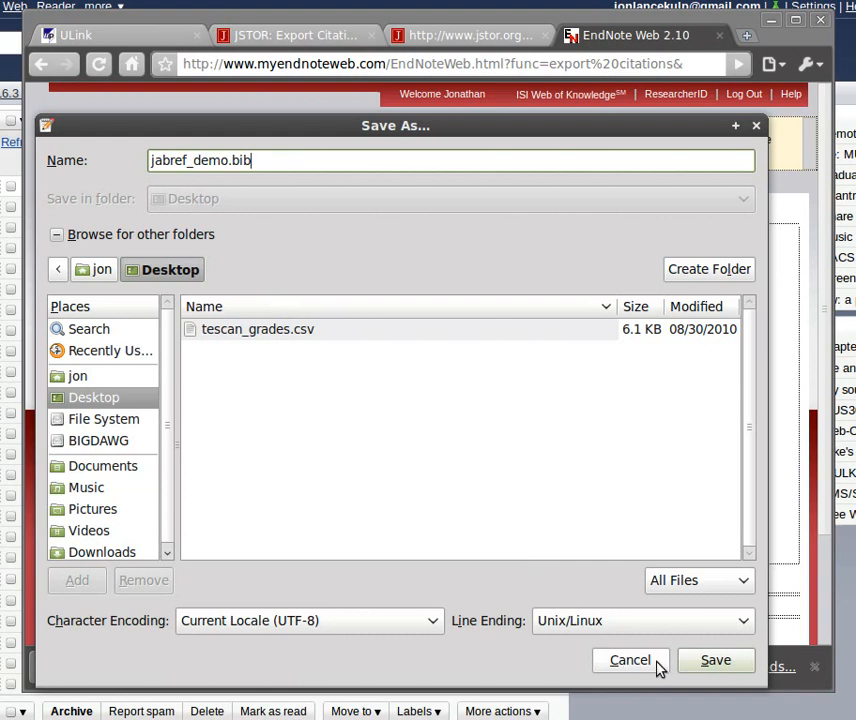
click(697, 664)
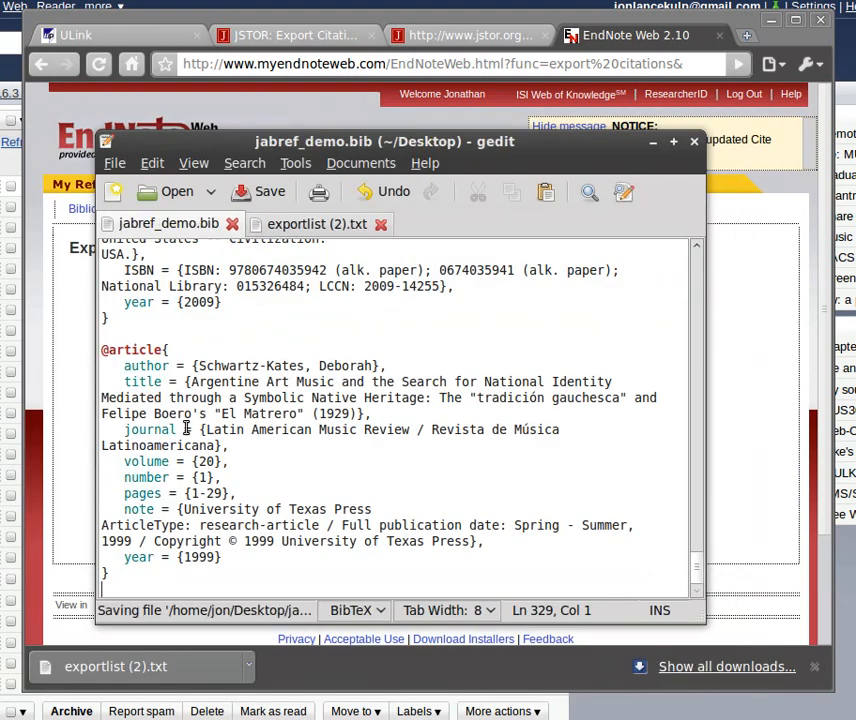
- Switch to JabRef and open the jabref_demo.bib database from the Desktop folder, dismissing the import warnings
key(alt+Tab)
key(alt+Tab)
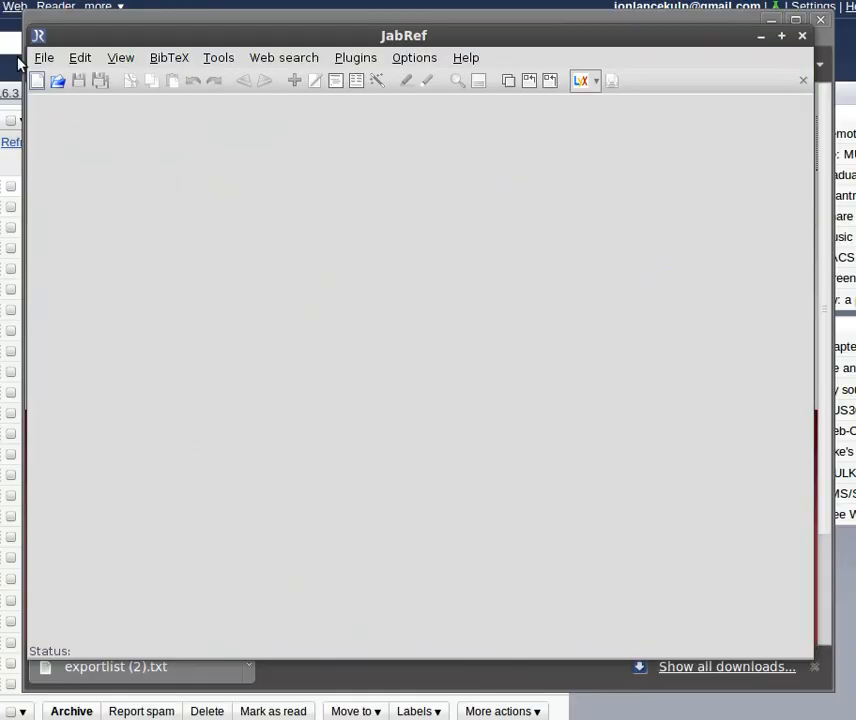
click(41, 62)
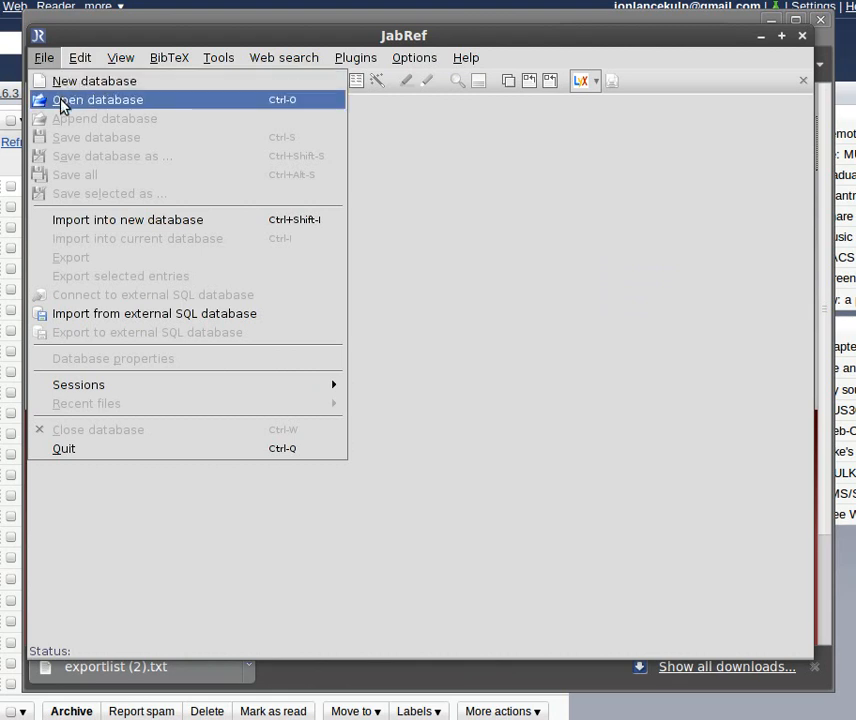
click(62, 102)
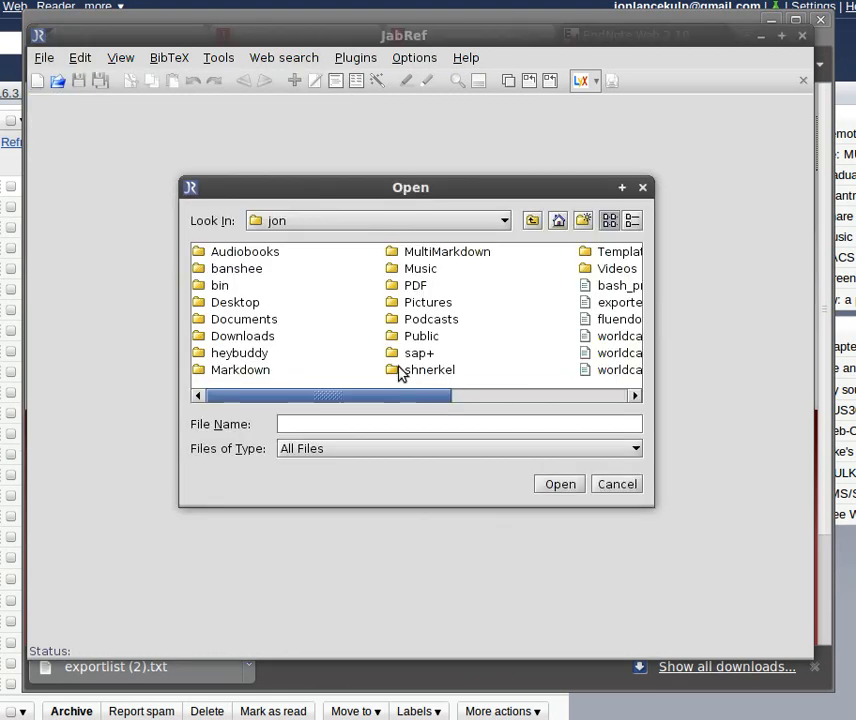
double_click(236, 302)
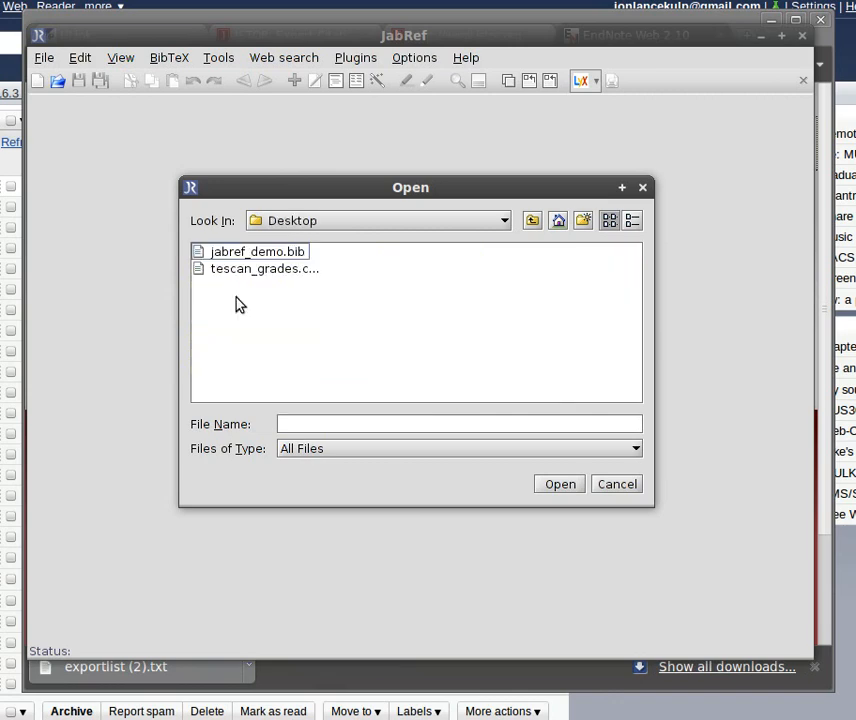
double_click(239, 256)
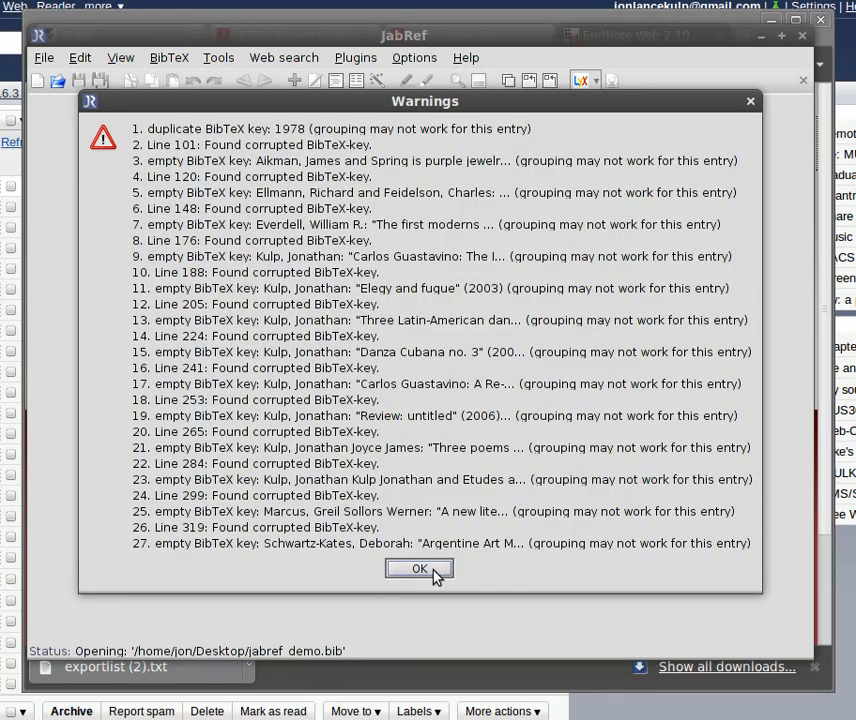
click(420, 569)
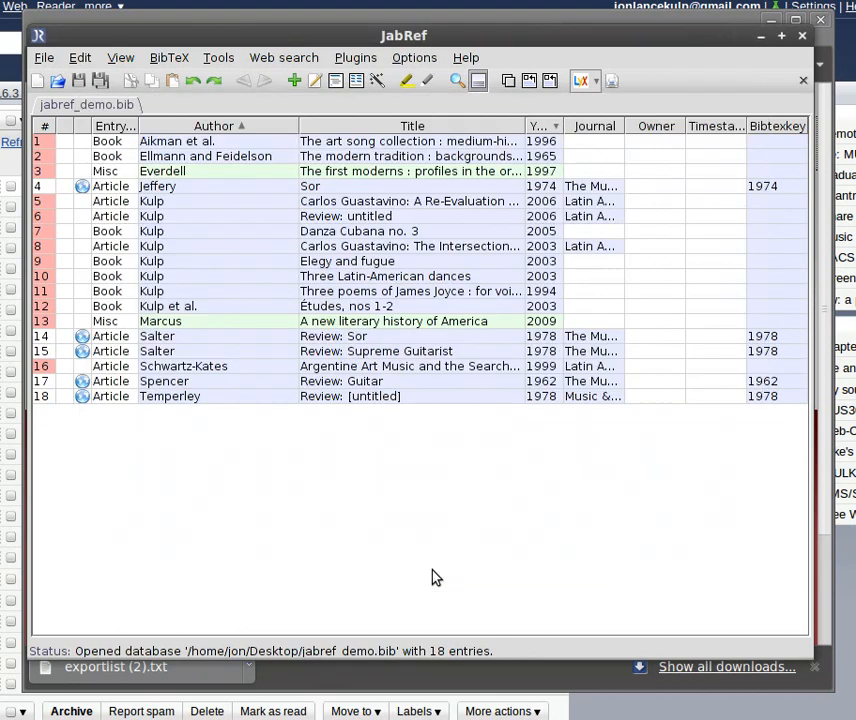
- Examine the database's entries, viewing the details of "Sor" and the abstract and required fields of "Carlos Guastavino: A Re-Evaluation of His Harmonic Language"
click(383, 190)
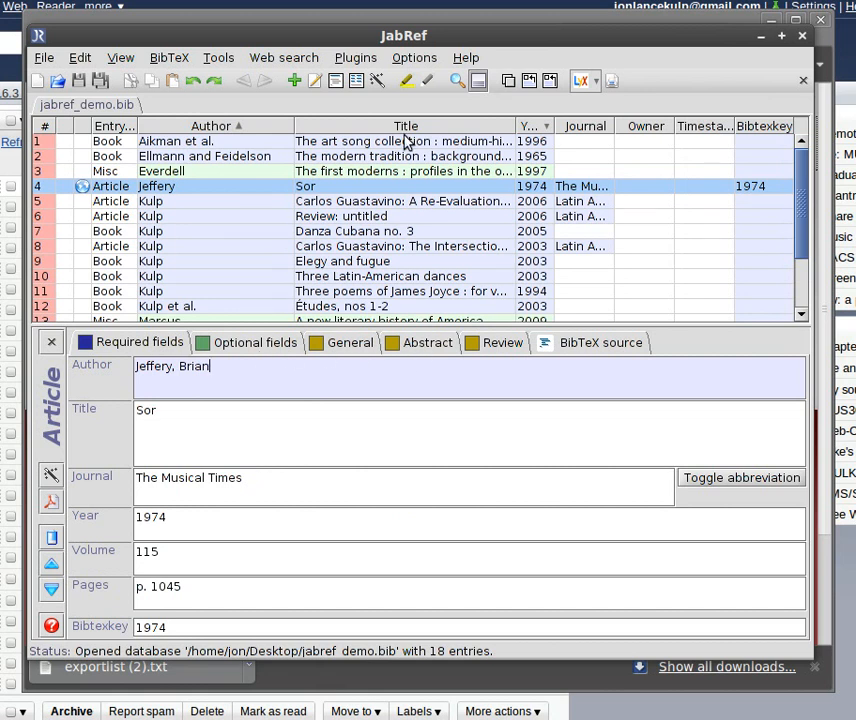
click(370, 206)
click(428, 344)
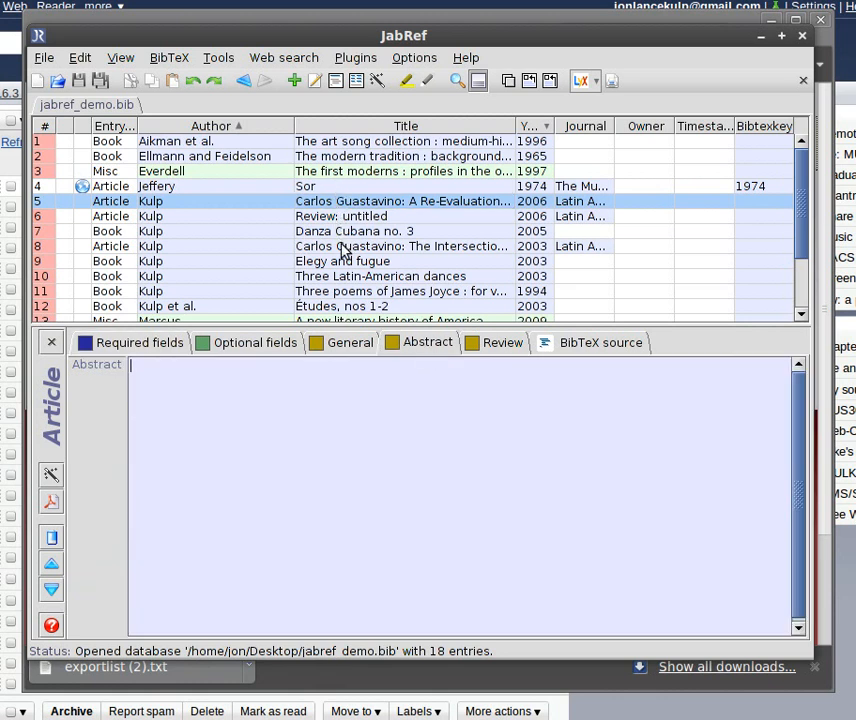
scroll(341, 258, down, 1)
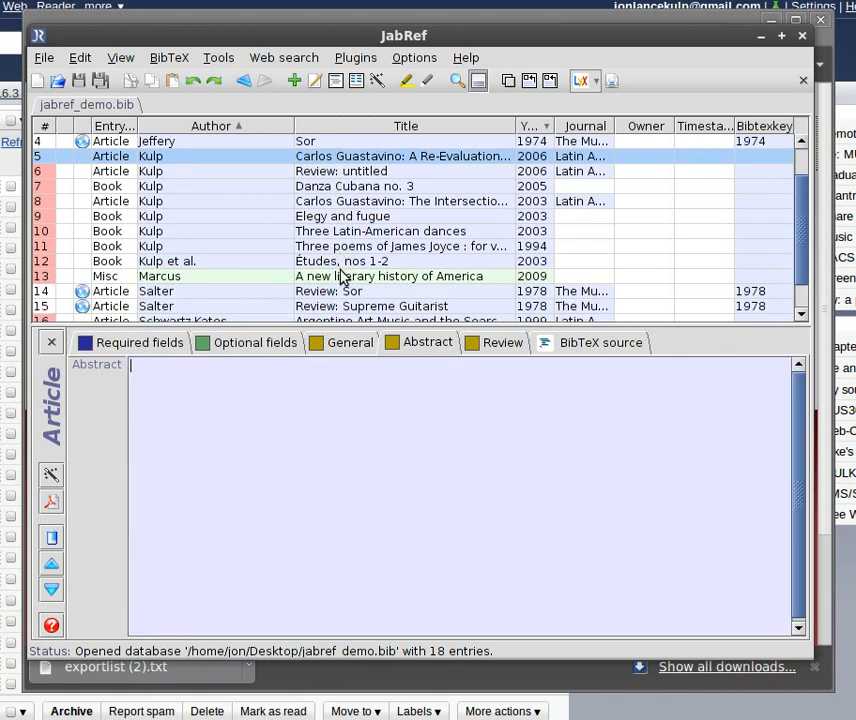
scroll(341, 276, down, 1)
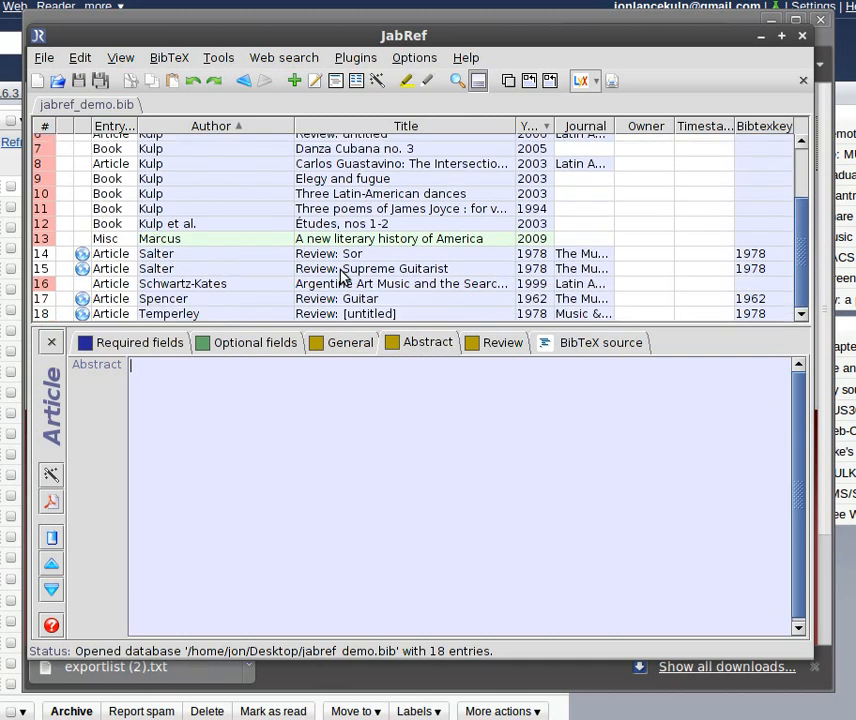
scroll(341, 276, up, 2)
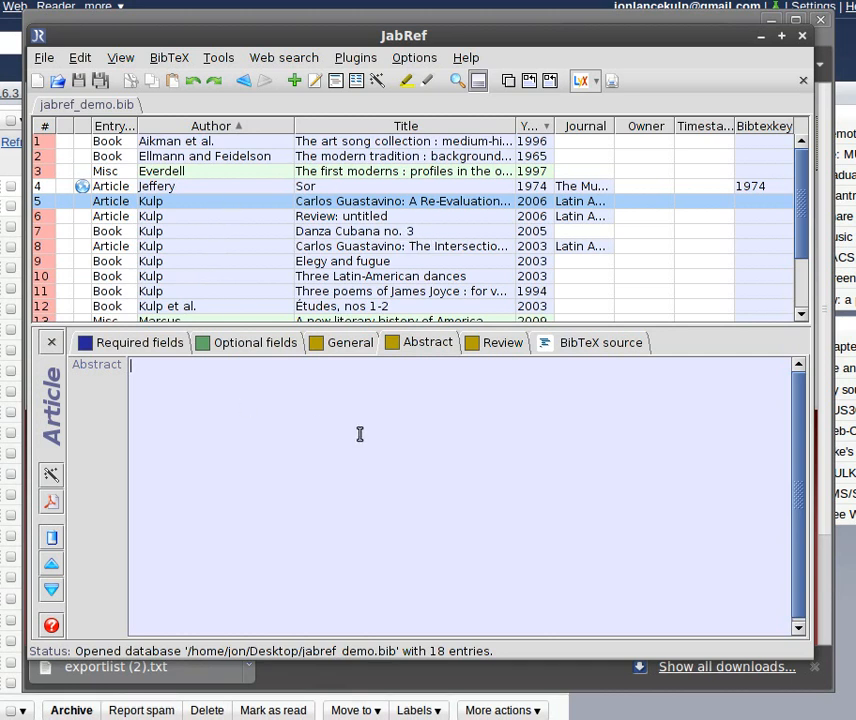
click(155, 345)
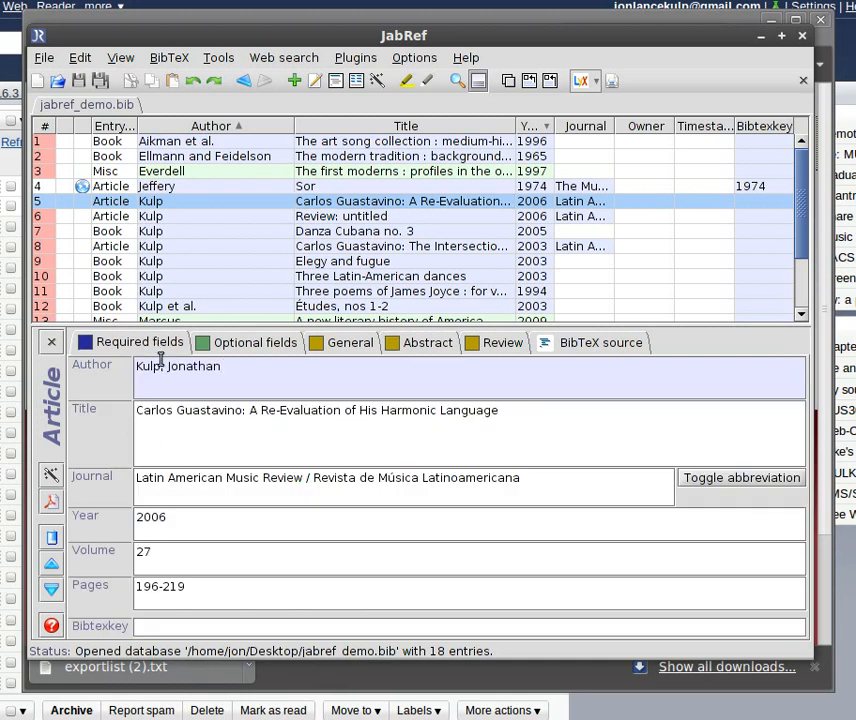
- Add a new blank entry of type Article to the database and close its entry editor
click(42, 58)
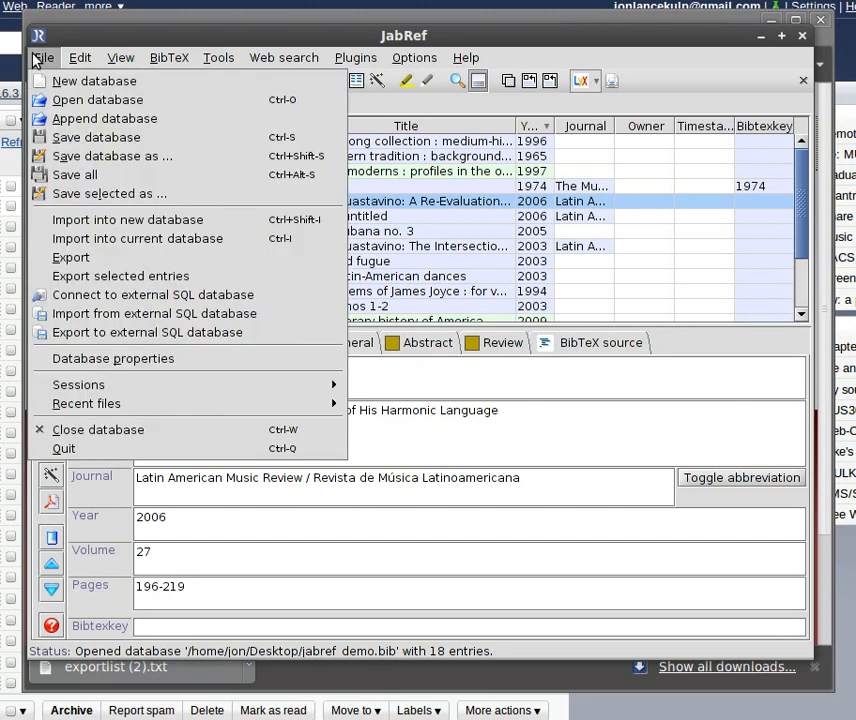
mouse_move(169, 57)
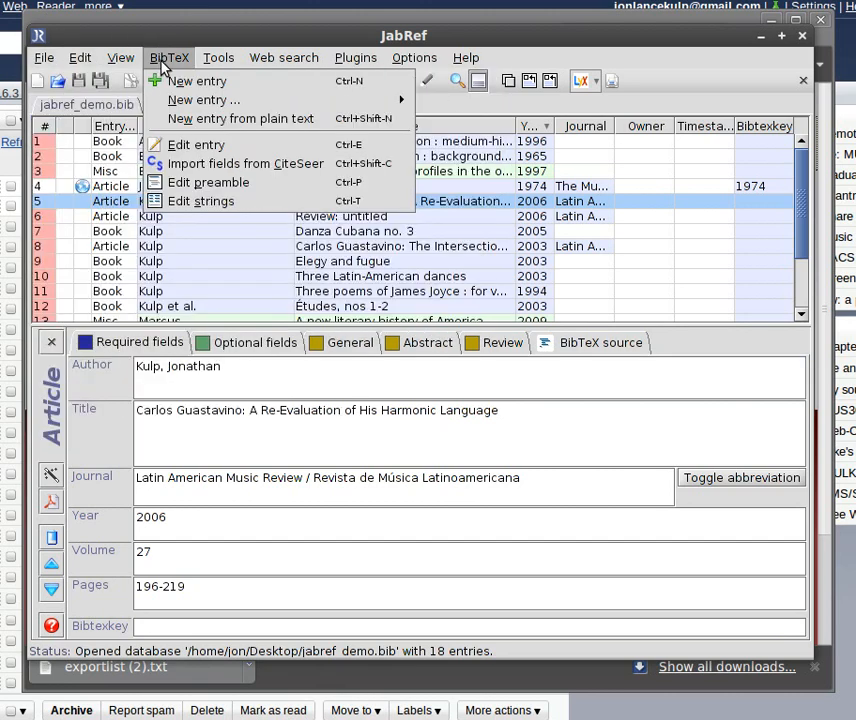
click(177, 82)
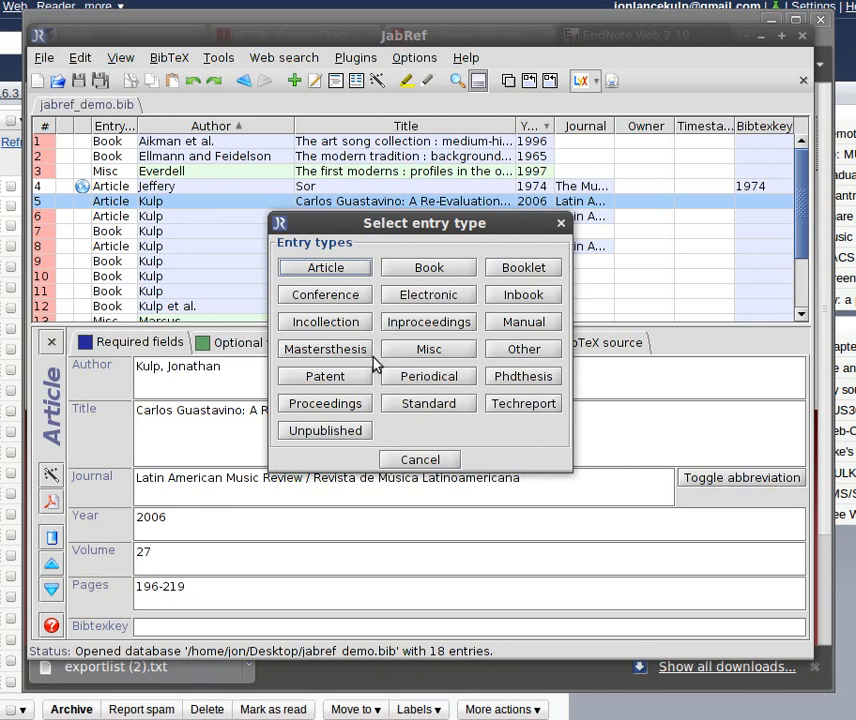
click(340, 269)
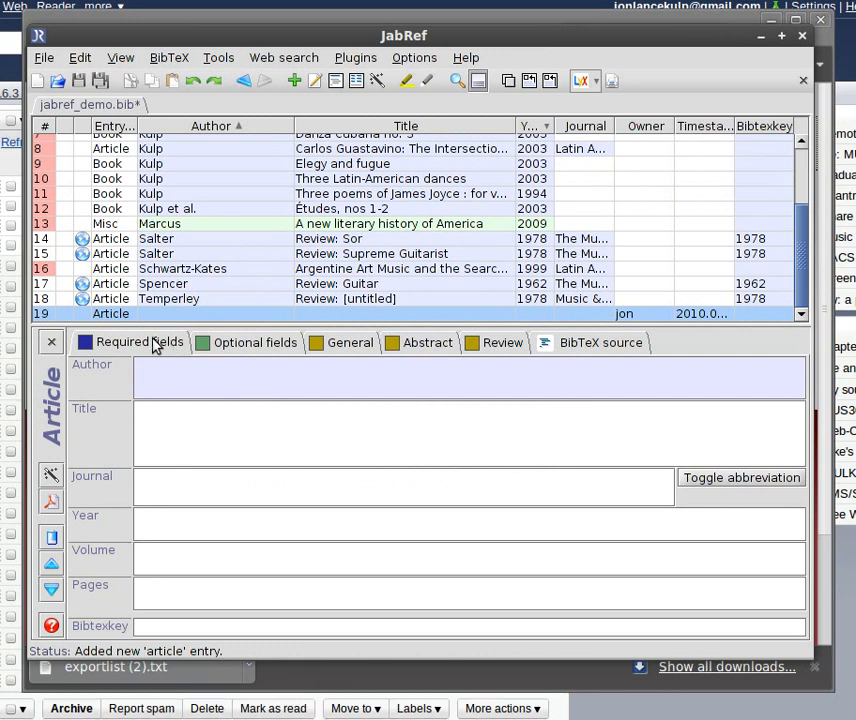
click(53, 344)
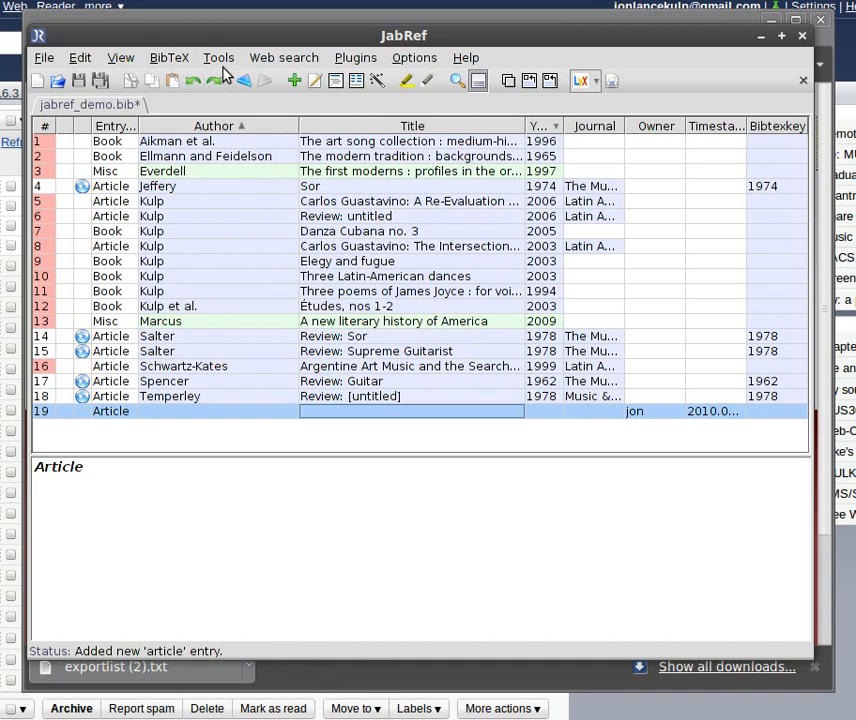
- Export the database to the Desktop folder as jabref_demo in the HTML table (with Abstract & BibTeX) format
click(220, 58)
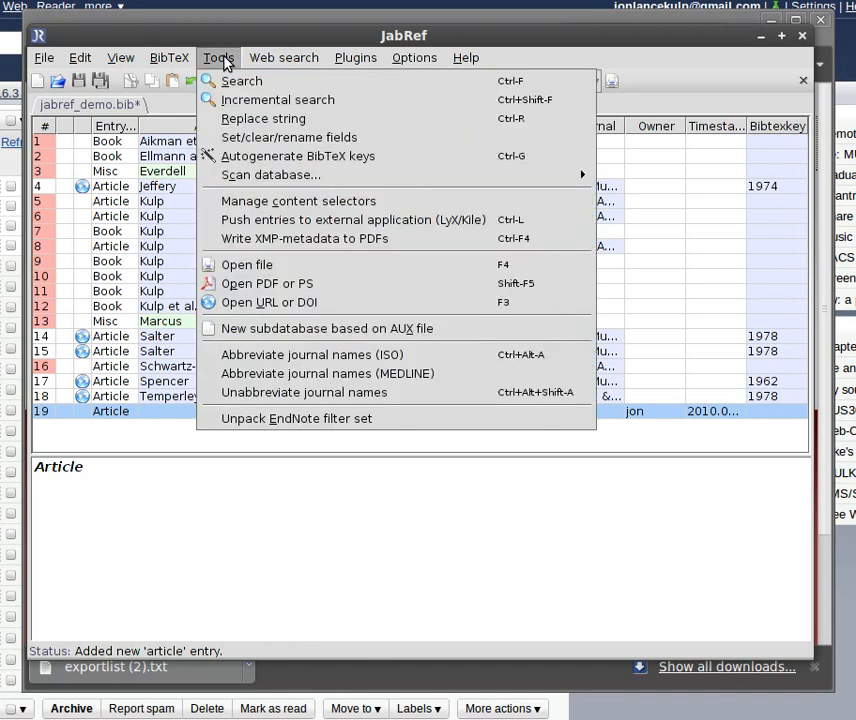
mouse_move(45, 62)
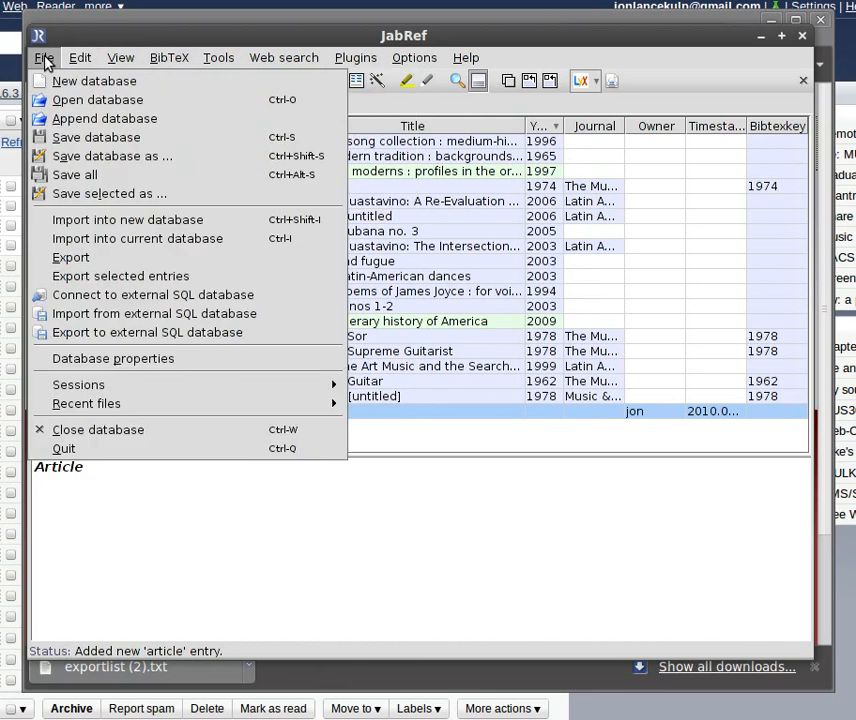
click(66, 258)
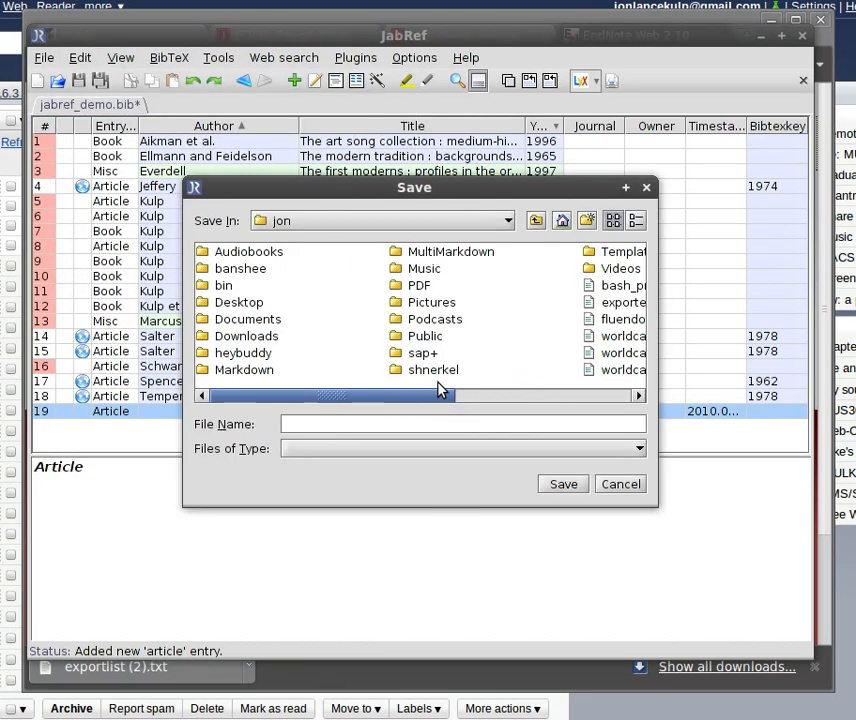
click(229, 310)
double_click(229, 310)
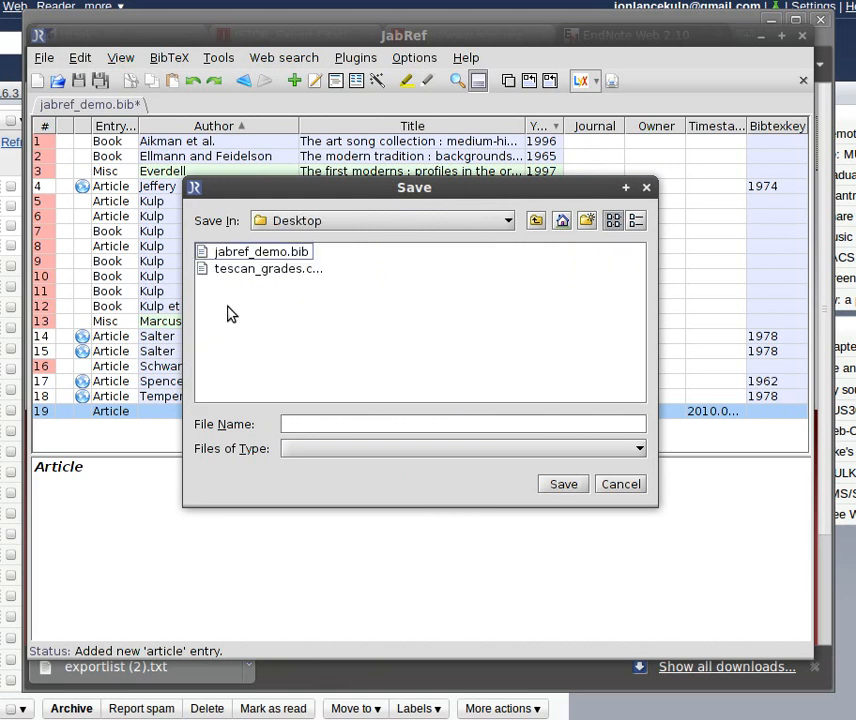
click(377, 430)
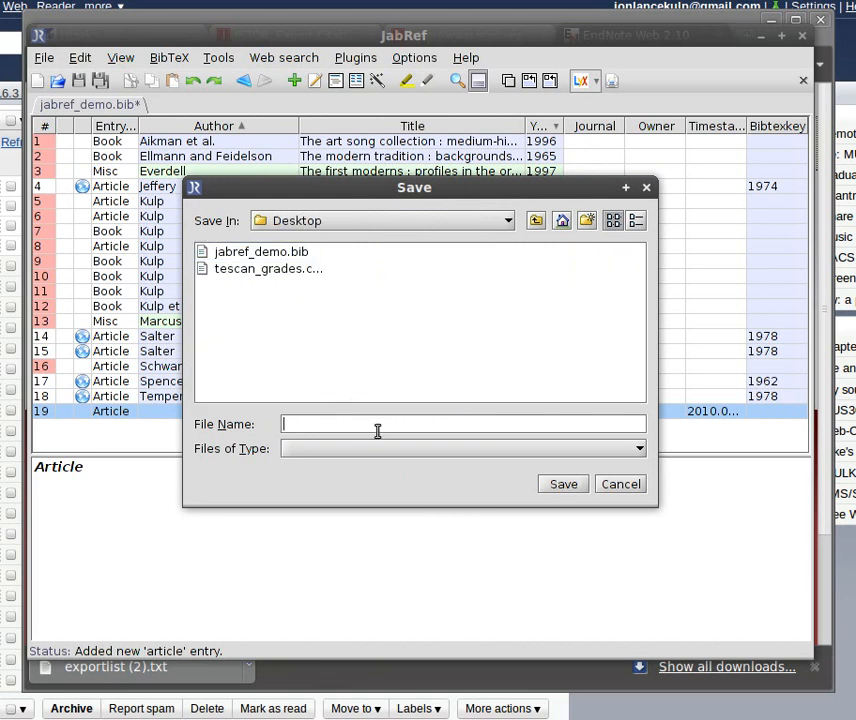
text(jabref demo)
click(593, 450)
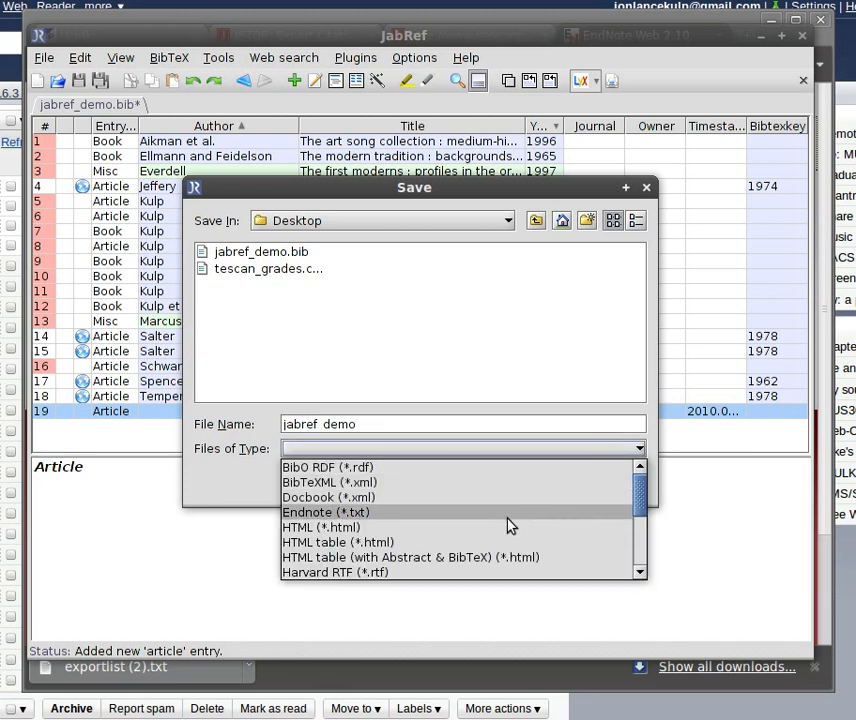
click(481, 561)
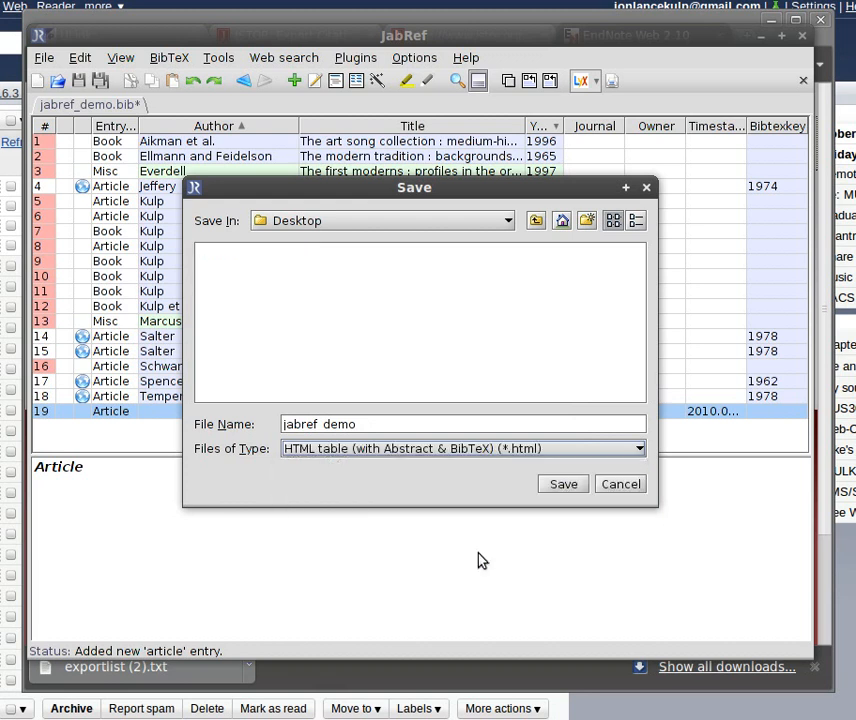
click(564, 486)
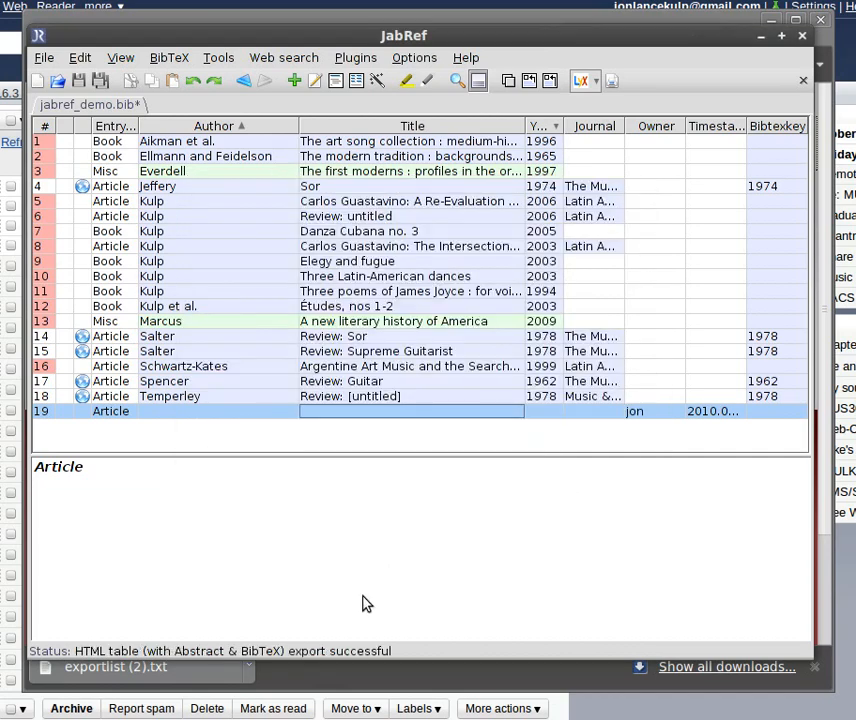
- Switch to the file browser's Desktop folder and open the exported jabref_demo.html in the web browser
key(alt+Tab)
key(alt+Tab)
key(alt+Tab)
key(alt+Tab)
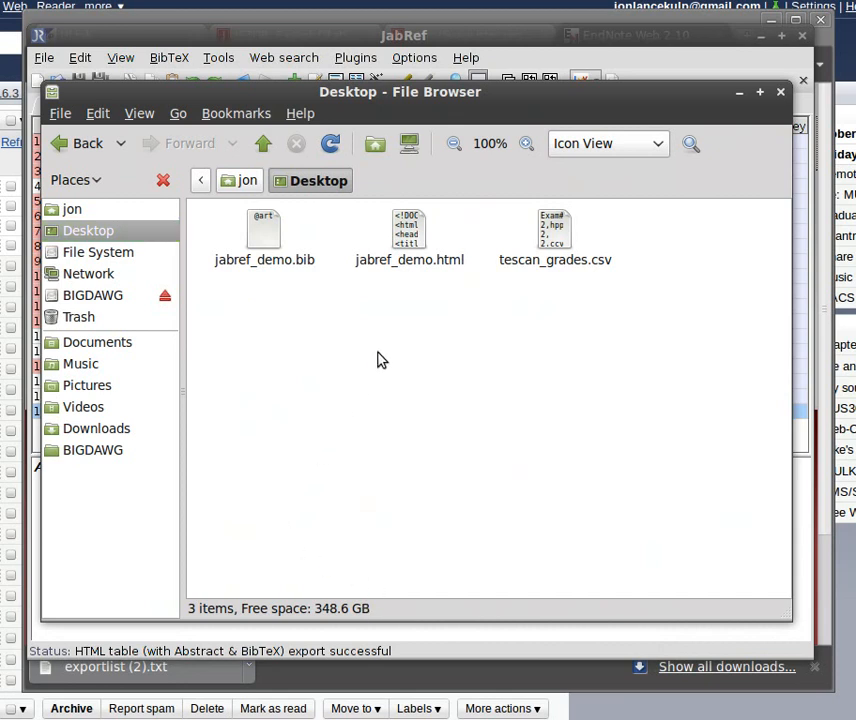
double_click(416, 236)
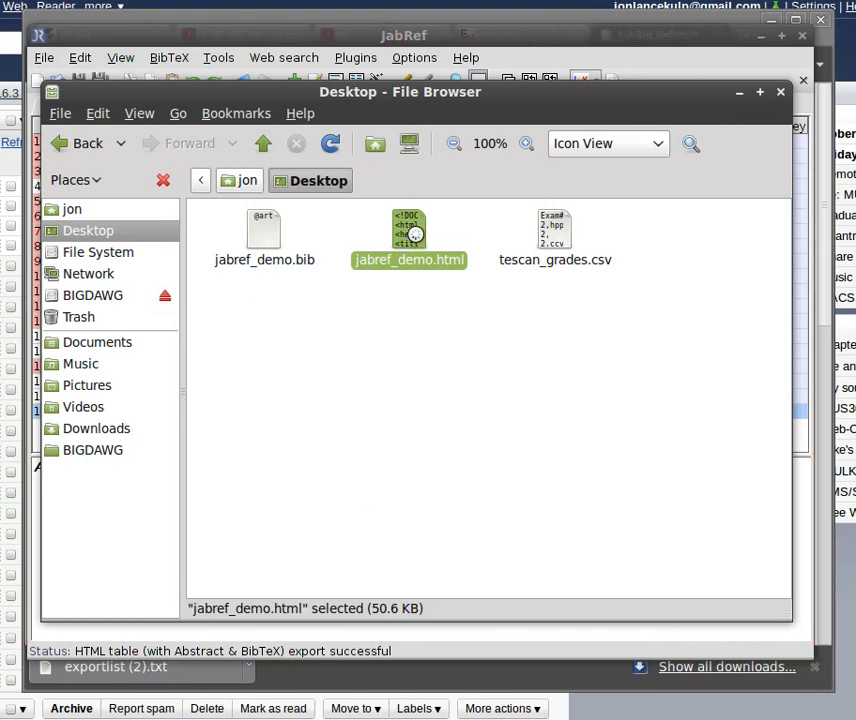
key(alt+Tab)
key(alt+Tab)
key(alt+Tab)
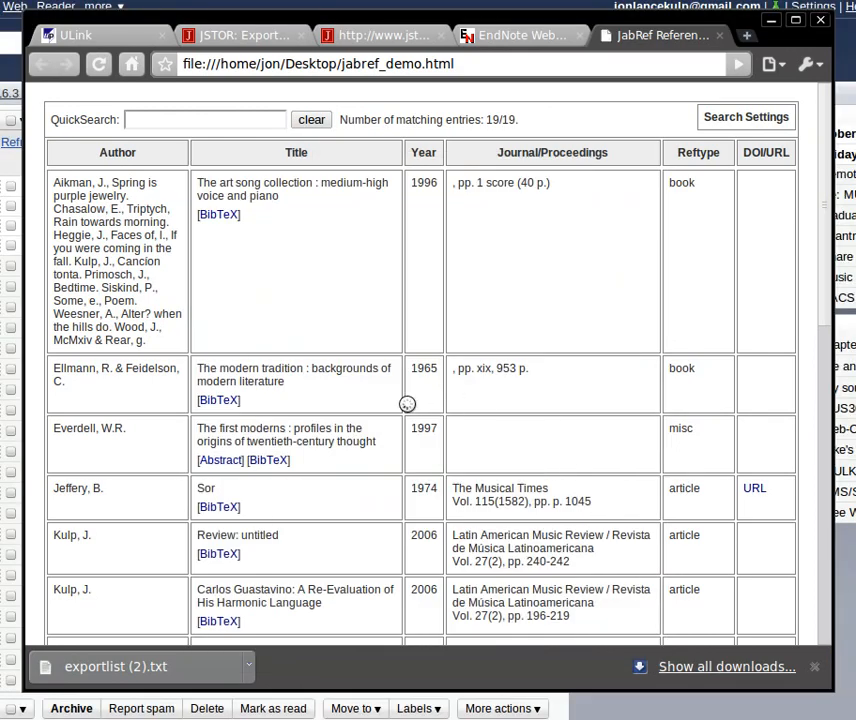
- Look through the exported reference table, showing and hiding the abstract of "The first moderns"
scroll(407, 403, down, 3)
scroll(407, 403, up, 3)
scroll(238, 293, down, 5)
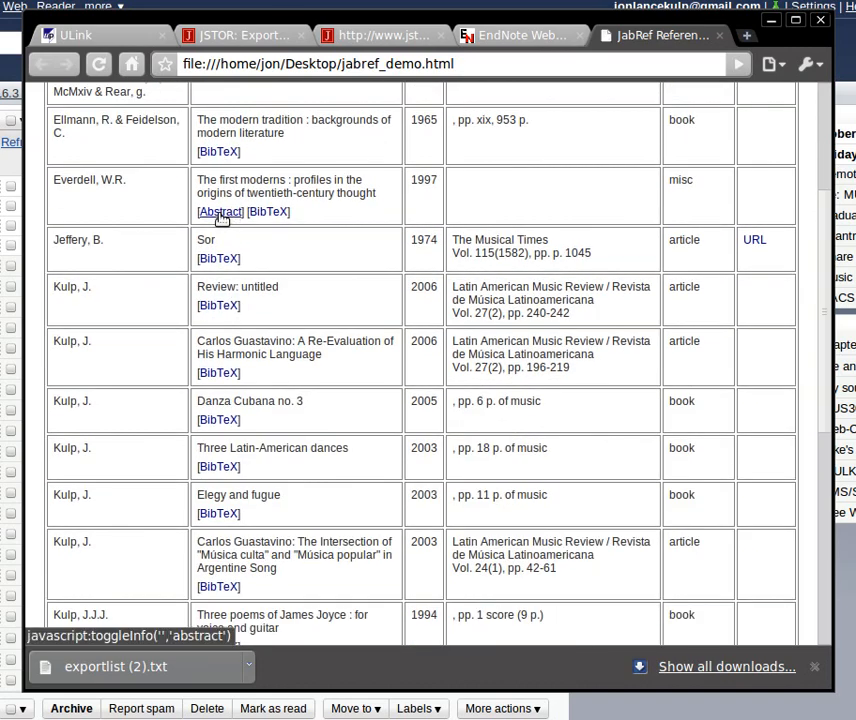
click(223, 214)
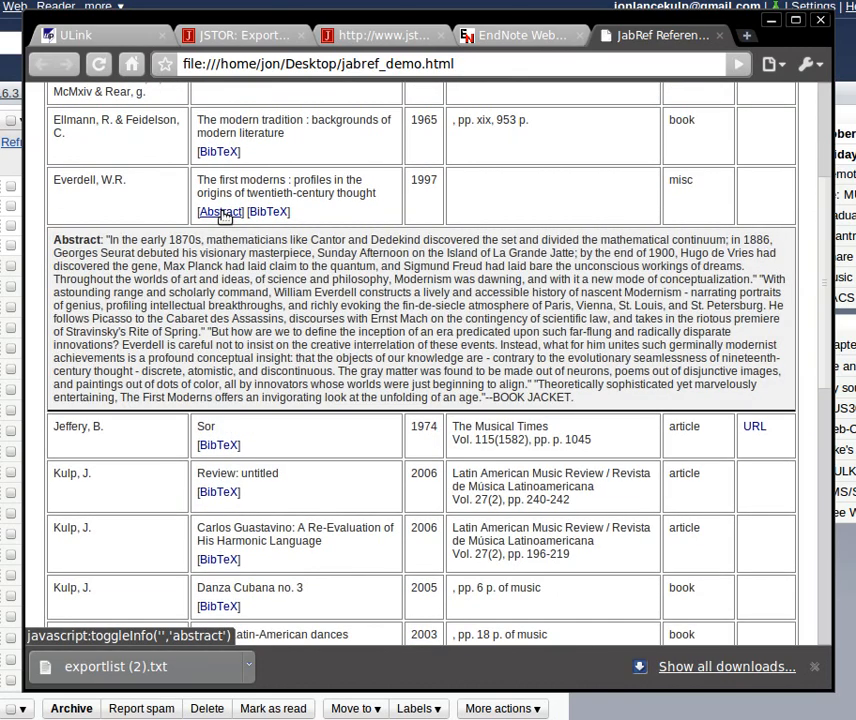
click(225, 215)
- Use the BibTeX link of "The first moderns" and examine the expanded record and the table across to its DOI/URL column
click(258, 214)
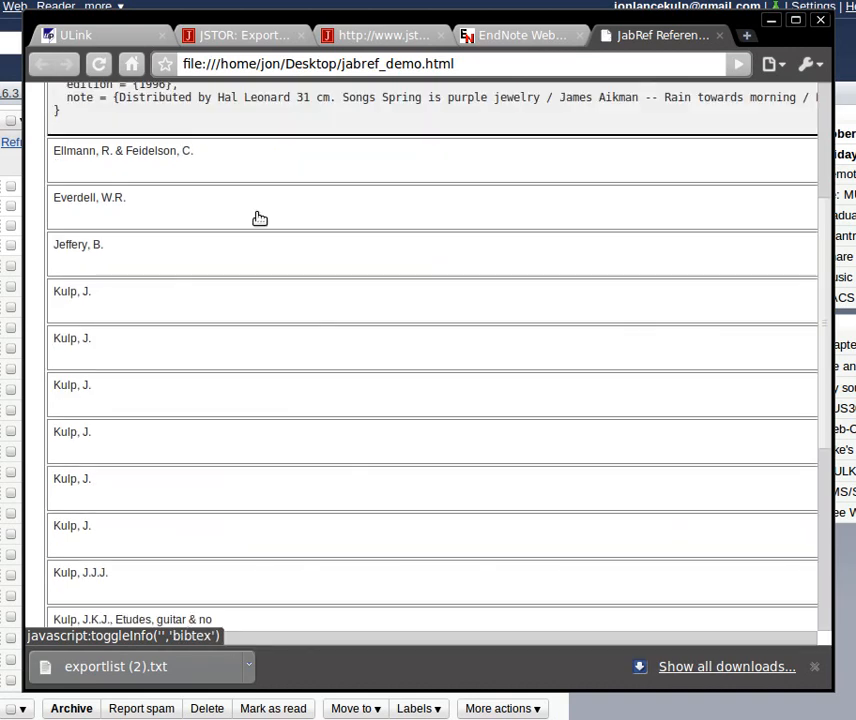
scroll(277, 227, up, 3)
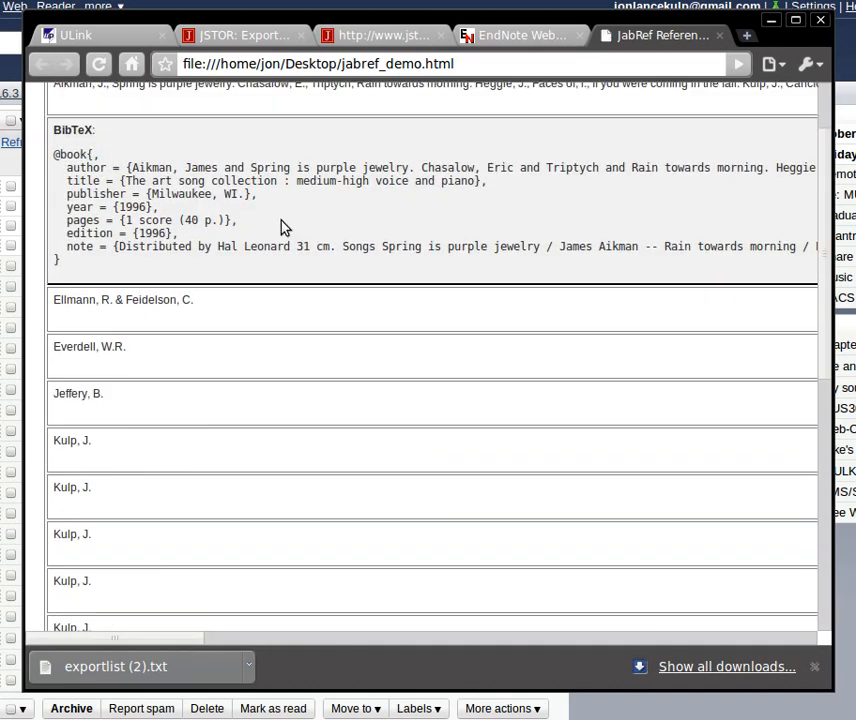
scroll(283, 225, up, 2)
scroll(282, 221, down, 3)
scroll(282, 221, up, 3)
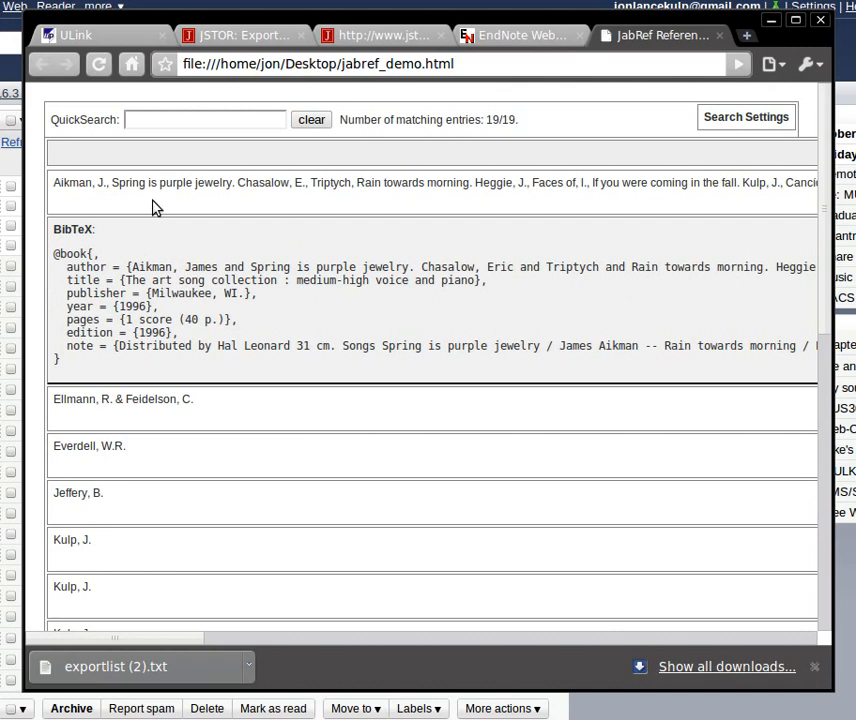
click(423, 640)
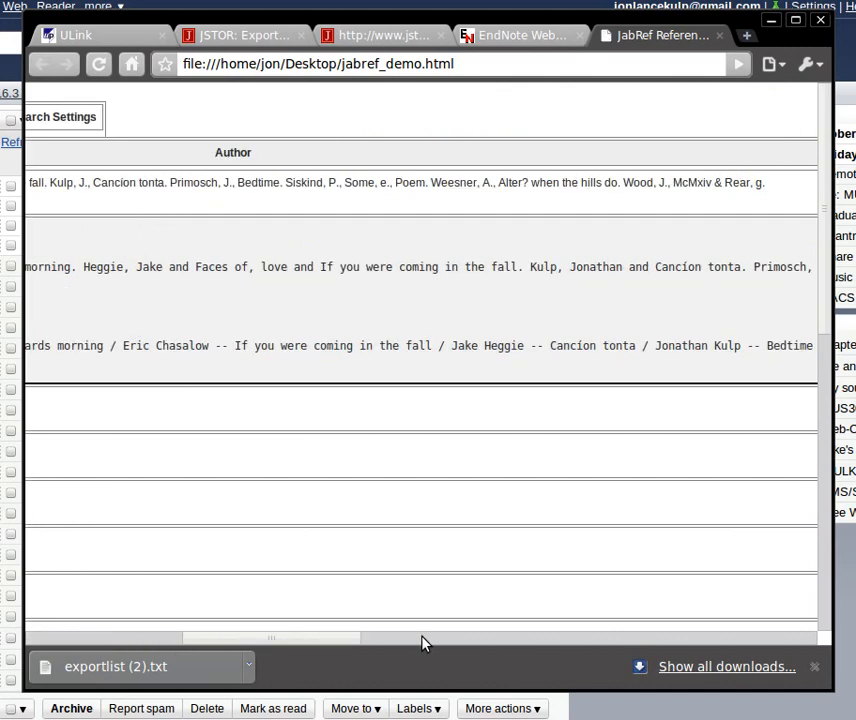
drag(423, 643, 806, 715)
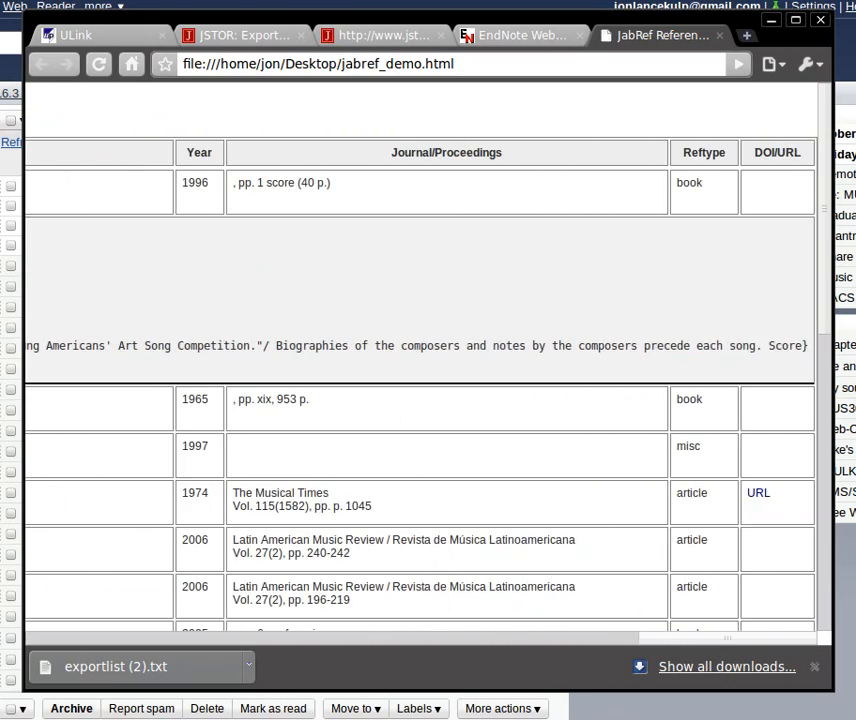
- Return to the start of the exported table and hide the expanded BibTeX record of "The art song collection"
scroll(634, 625, left, 15)
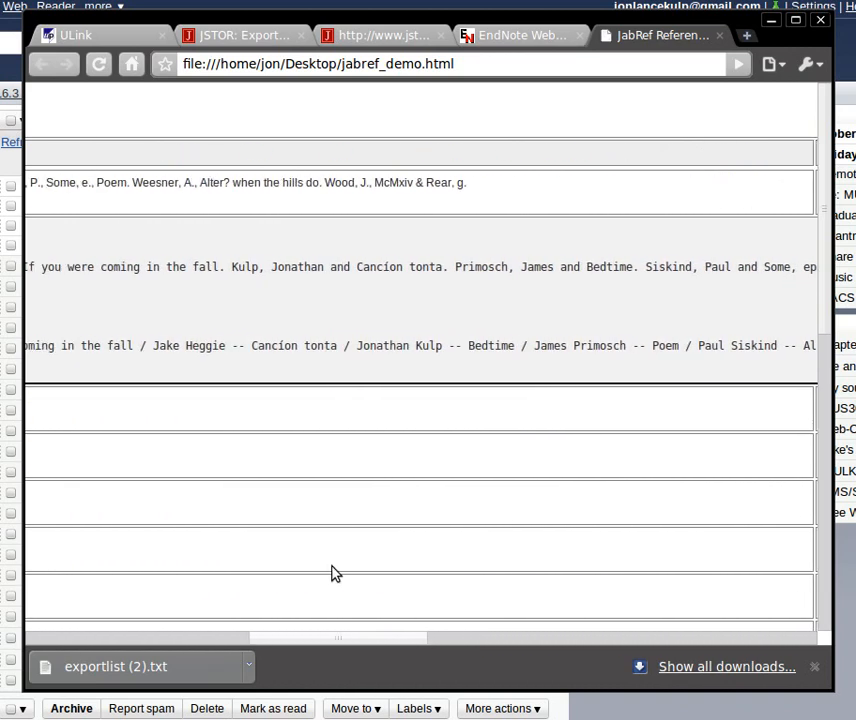
scroll(335, 573, left, 10)
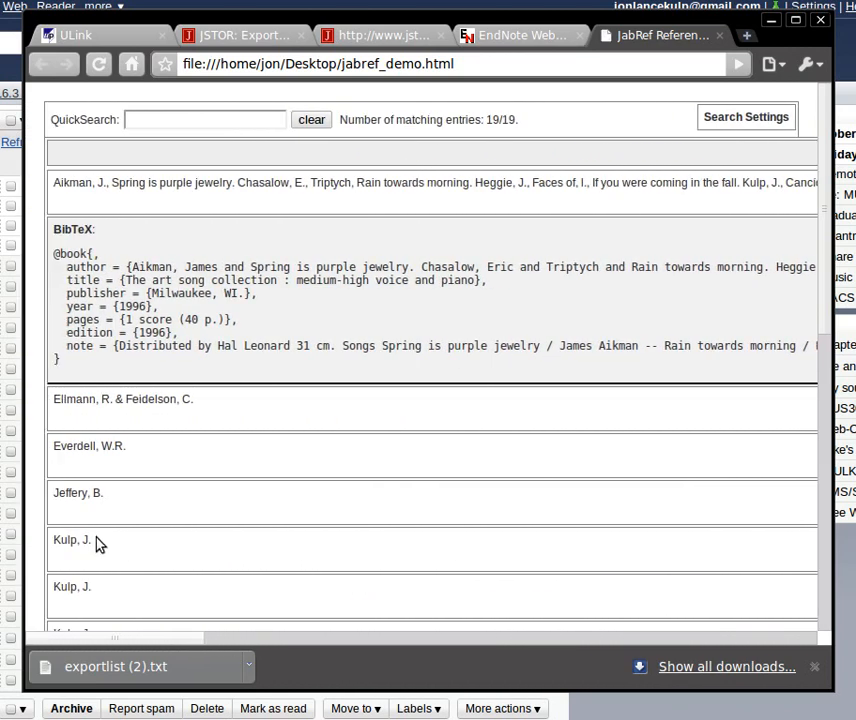
click(187, 181)
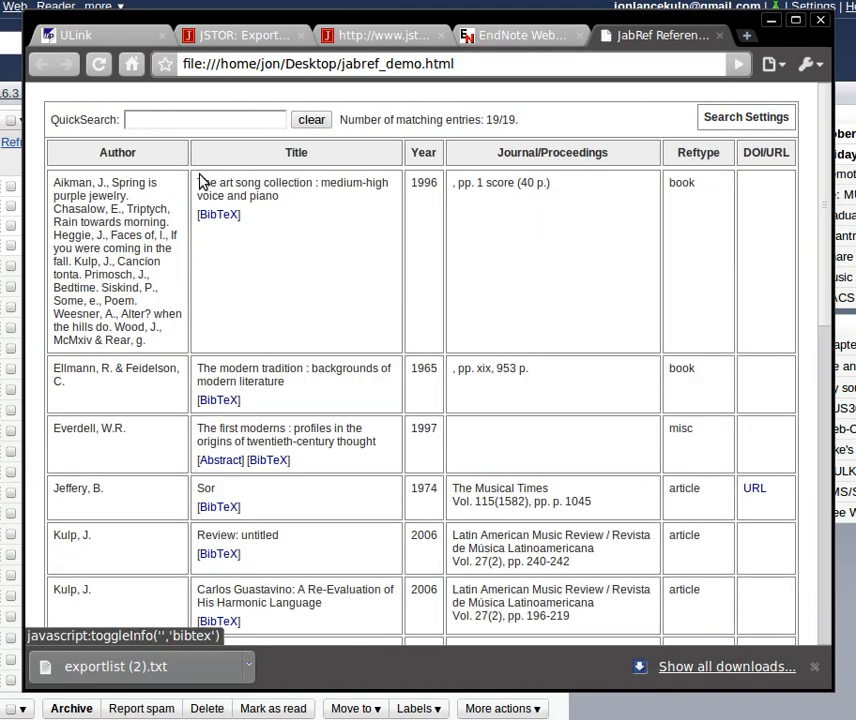
- Filter the exported reference table by an author's surname using QuickSearch, and clear the search text
click(181, 120)
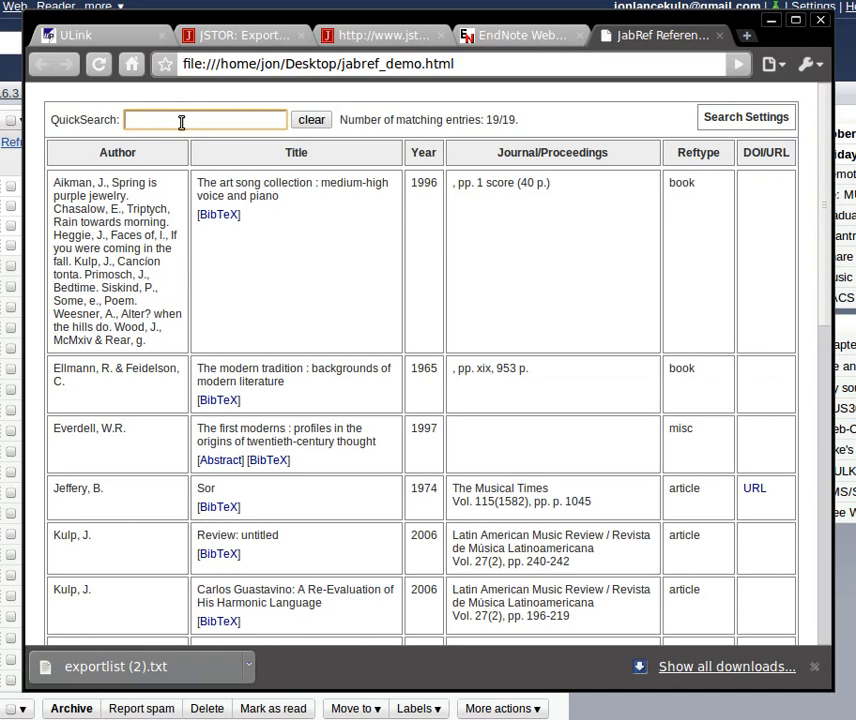
text(kulp)
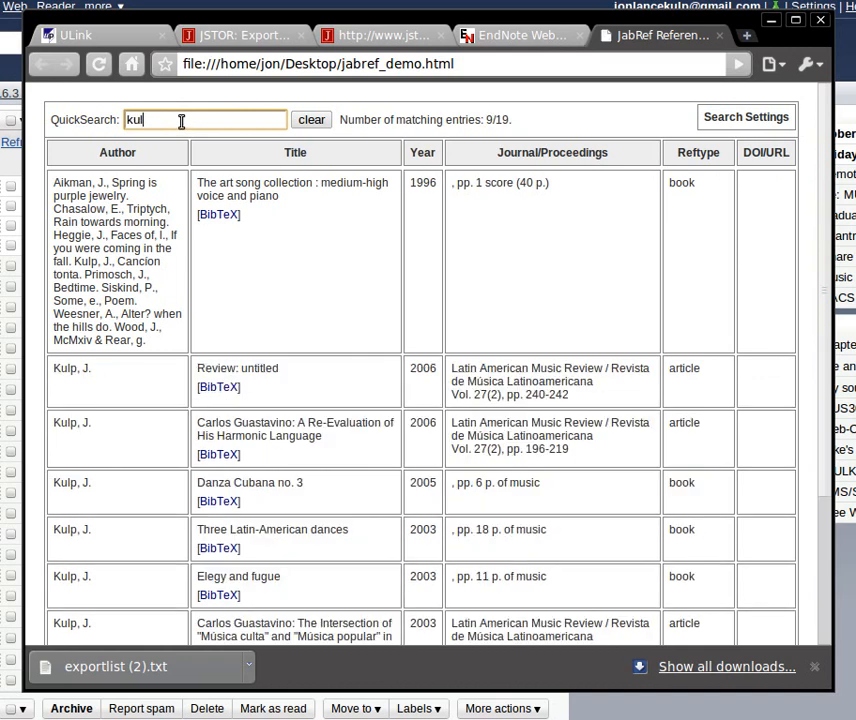
key(BackSpace)
key(BackSpace)
key(BackSpace)
key(BackSpace)
- Filter the table with the QuickSearch term "sor", and empty the search to list all references again
text(sor)
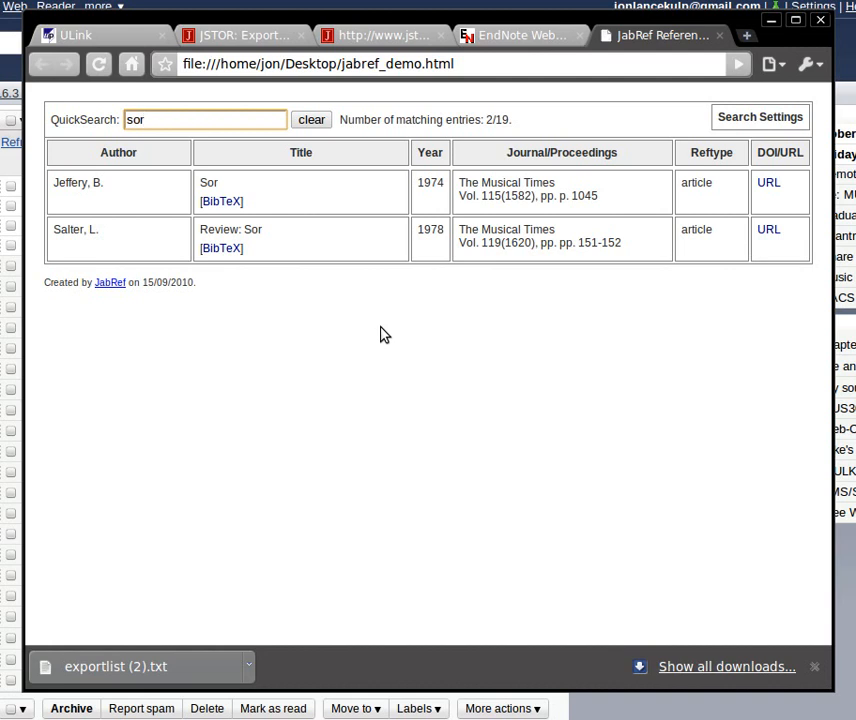
key(BackSpace)
key(BackSpace)
key(BackSpace)
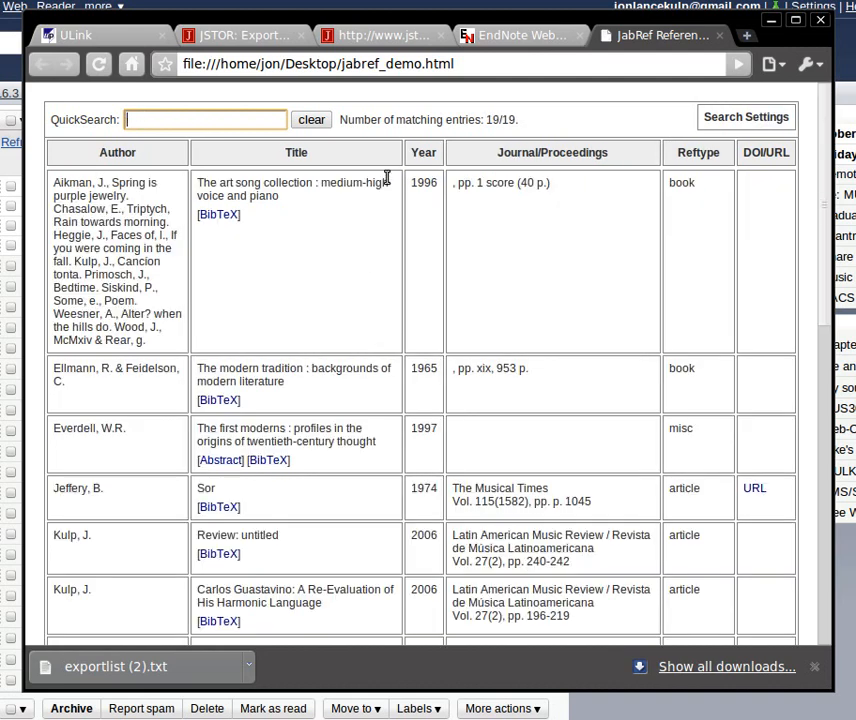